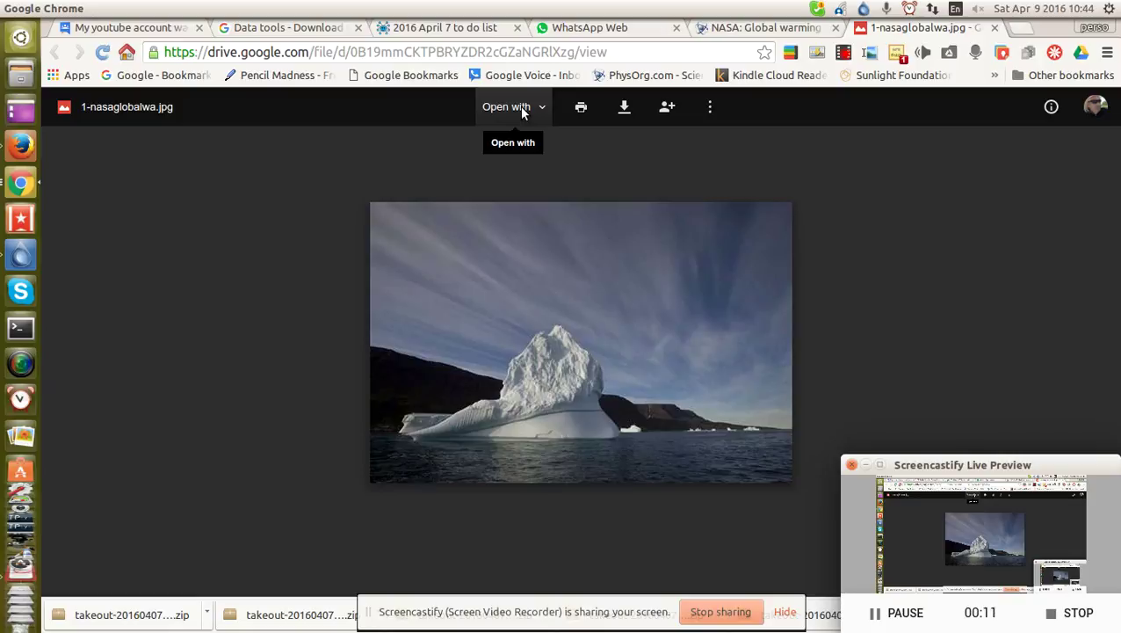
Open 1-nasaglobalwa.jpg from the Google Drive viewer in Photopea.
left_click(519, 107)
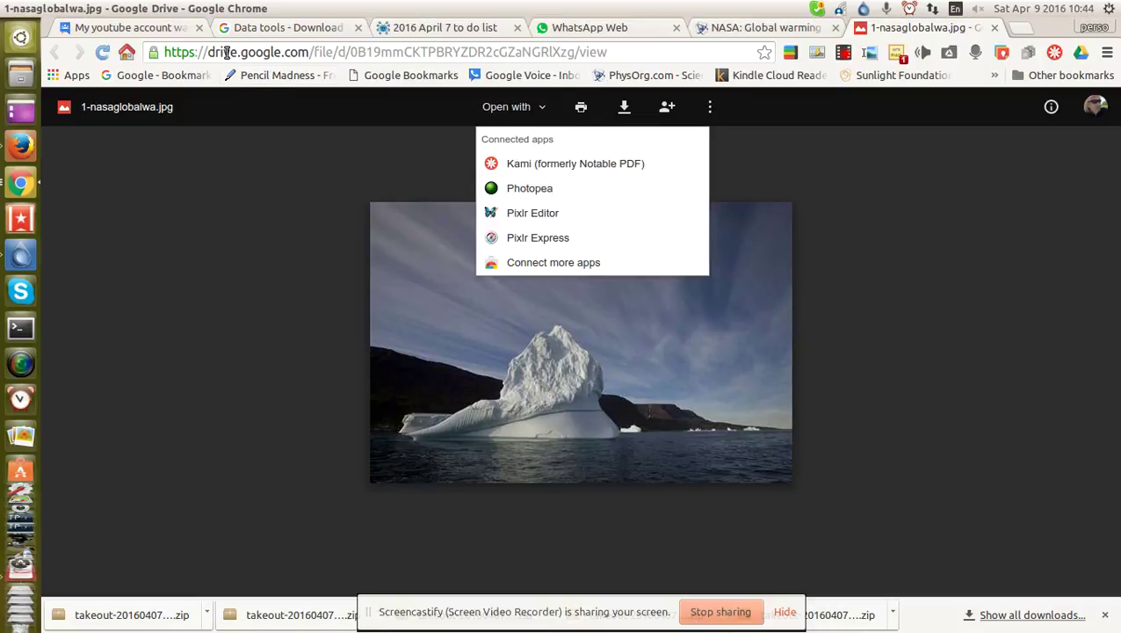
left_click(545, 192)
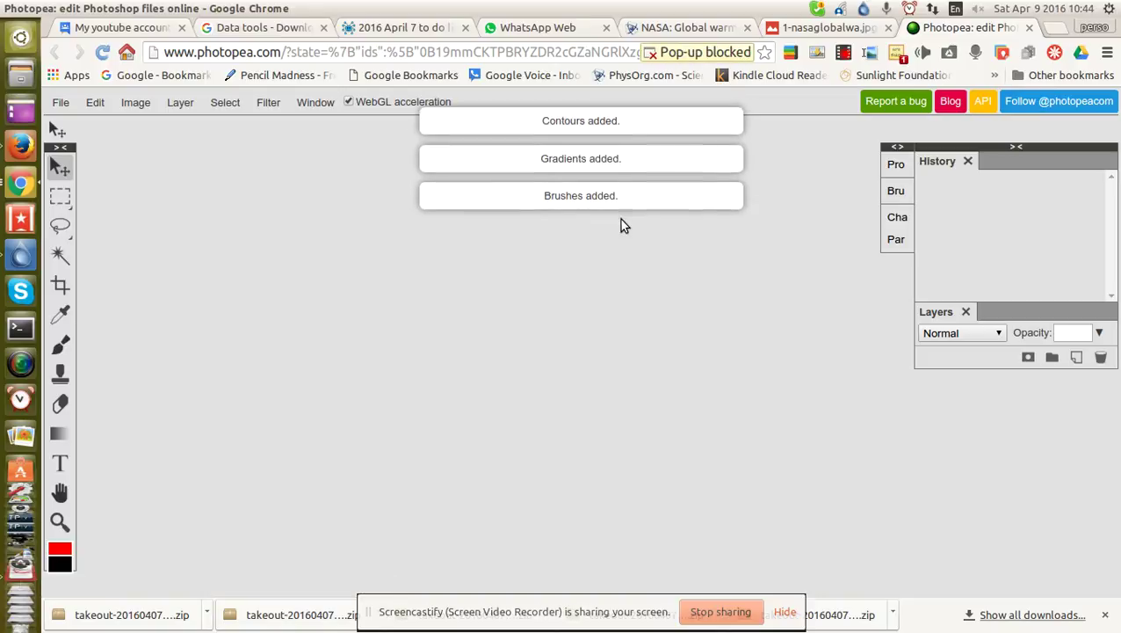
Always allow pop-ups from photopea.com in Chrome.
left_click(703, 53)
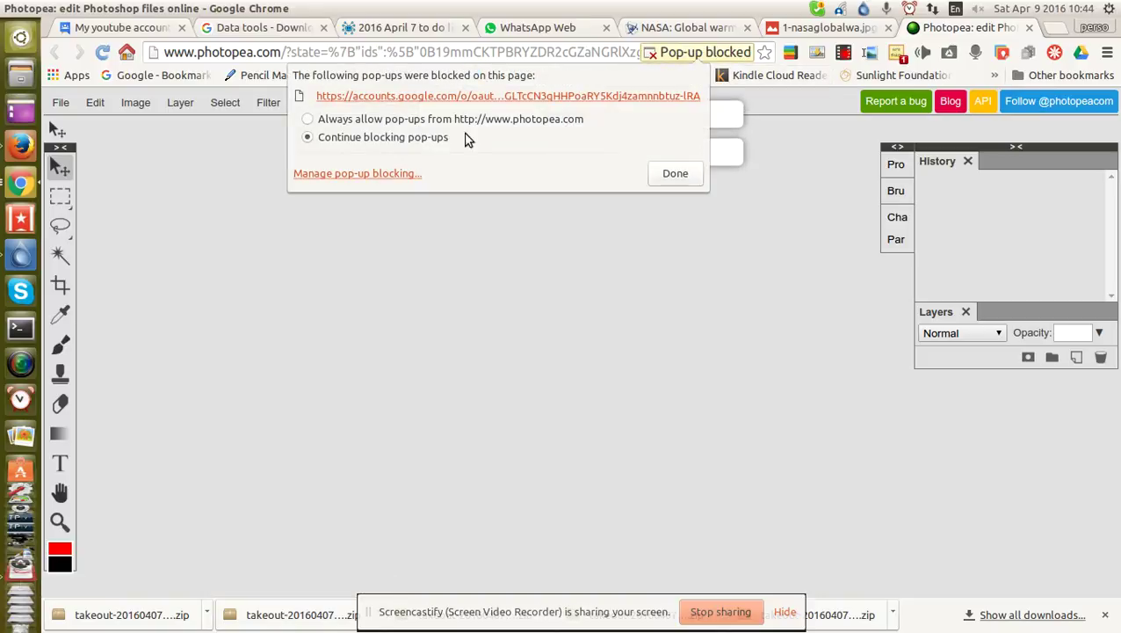
left_click(395, 121)
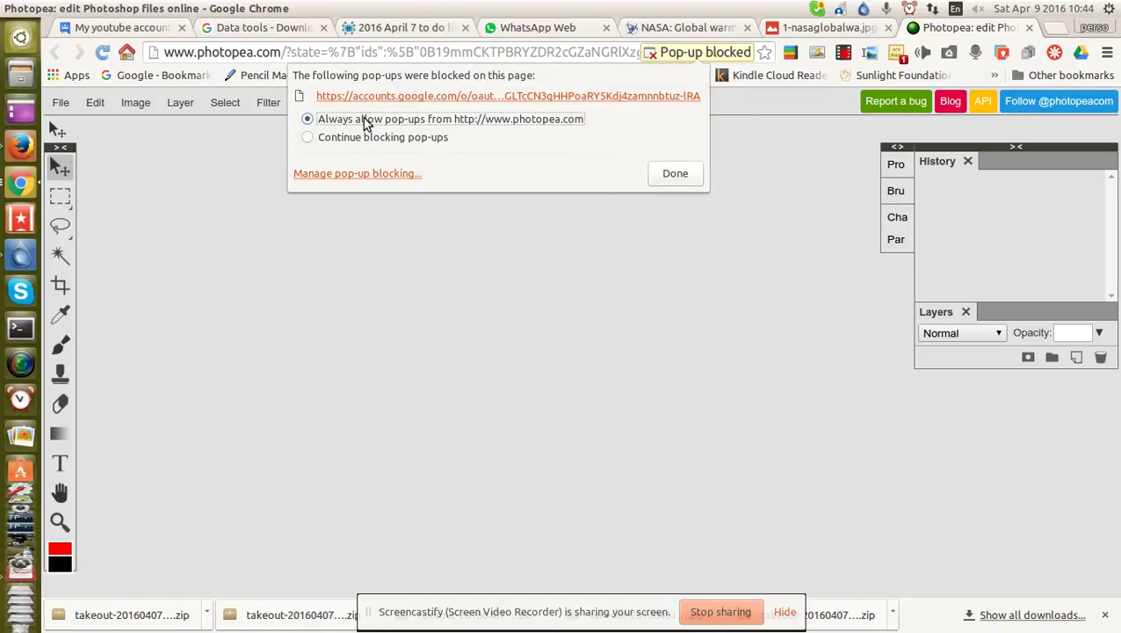
left_click(674, 176)
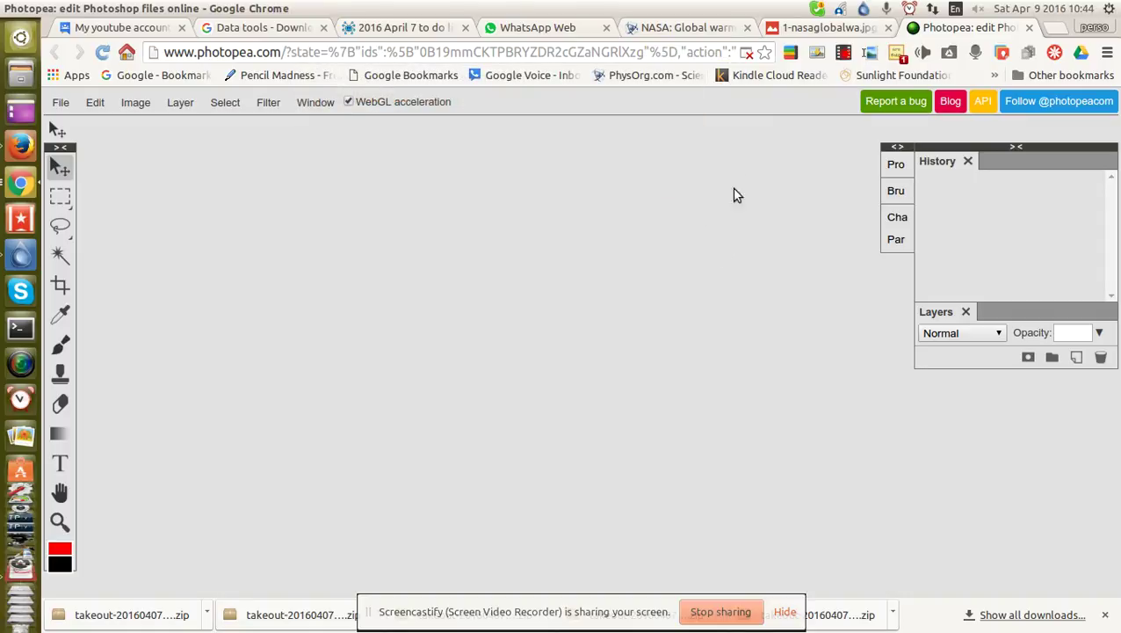
left_click(747, 53)
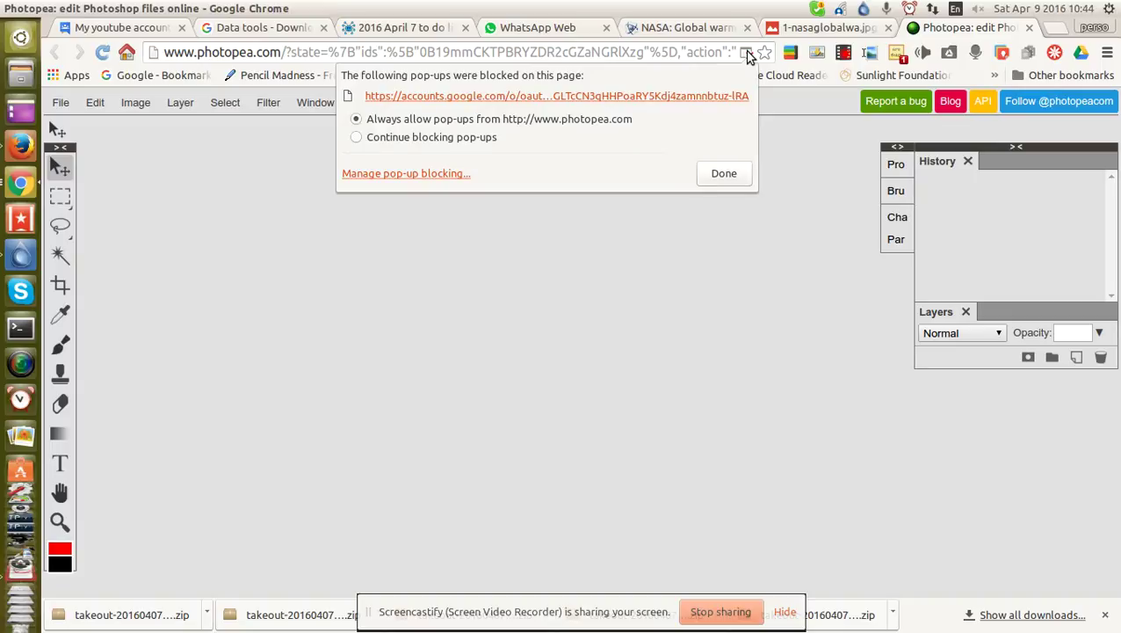
left_click(726, 173)
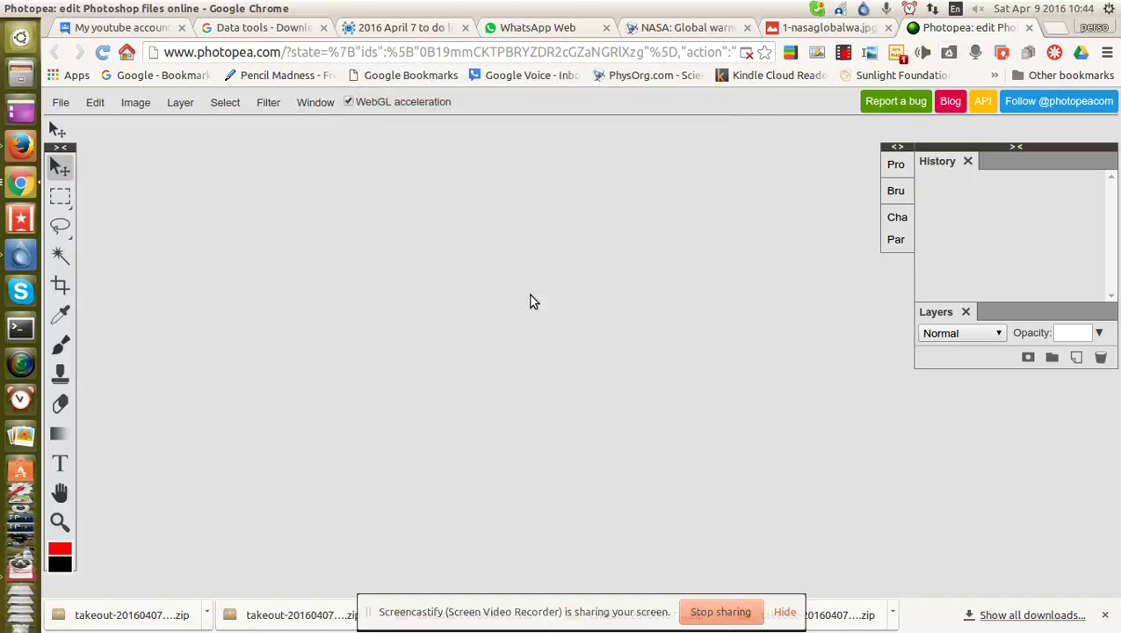
Close the stalled tab, reopen the photo in Photopea and allow its Google Drive access.
left_click(1031, 29)
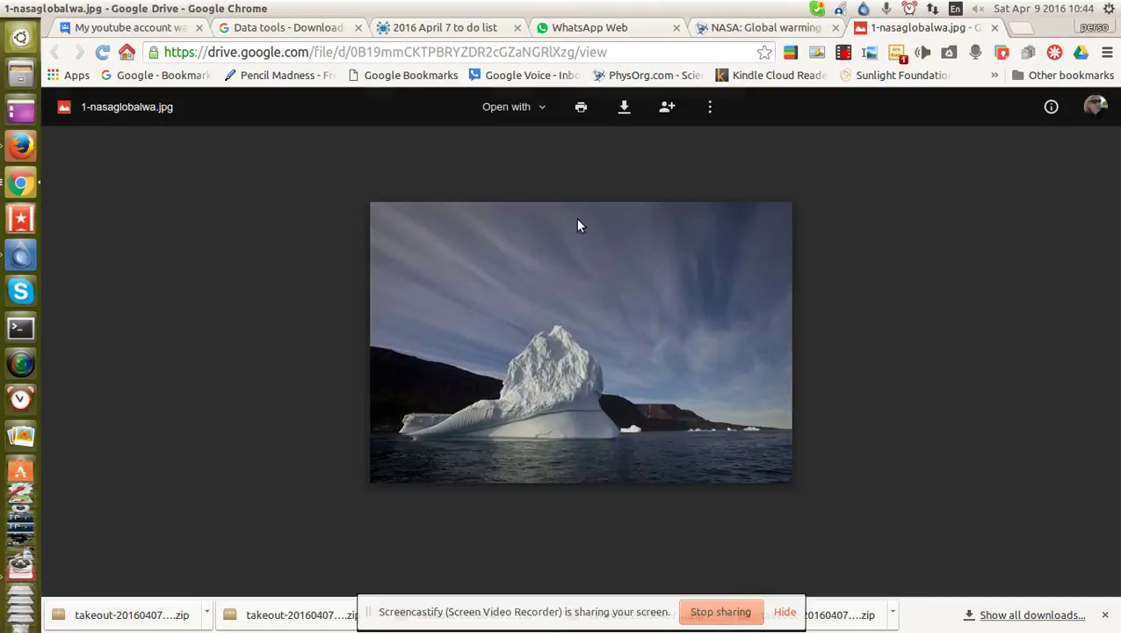
left_click(513, 109)
left_click(536, 188)
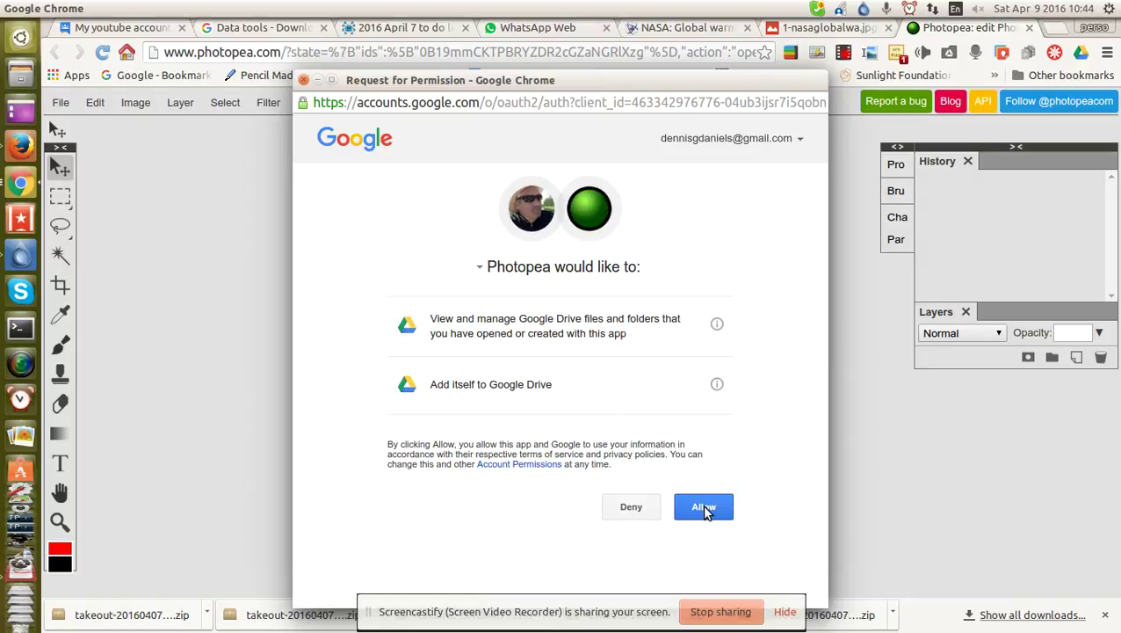
left_click(702, 507)
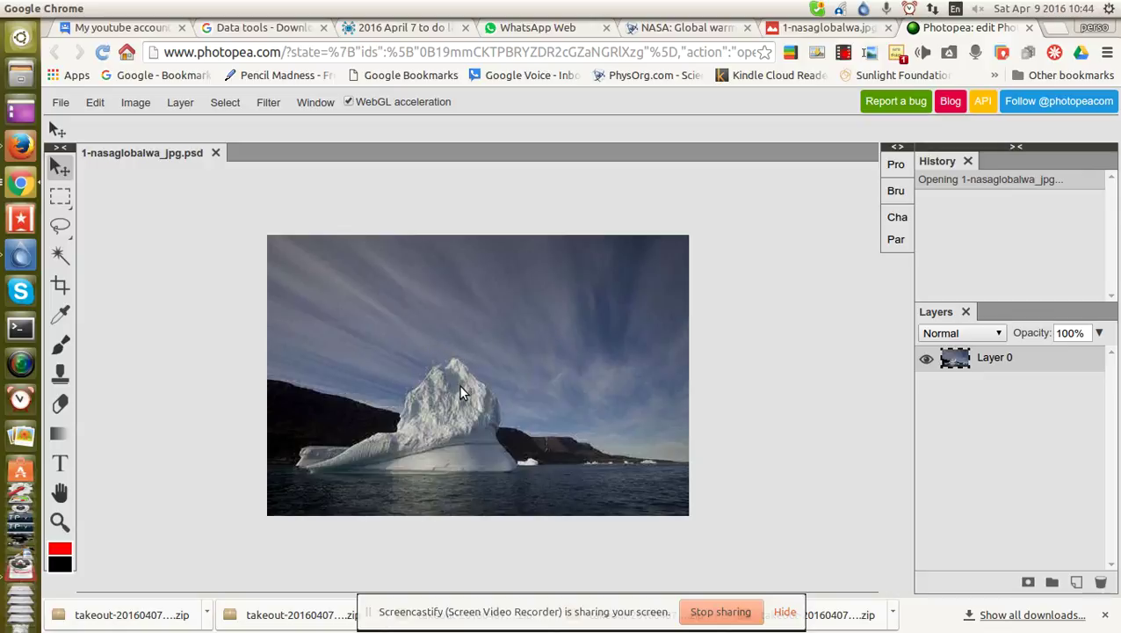
Magnify the iceberg's right side with the Zoom tool, then view the phys.org global warming article.
key("ctrl+plus")
key("ctrl+plus")
key("ctrl+plus")
key("ctrl+minus")
key("ctrl+minus")
key("ctrl+minus")
key("ctrl+minus")
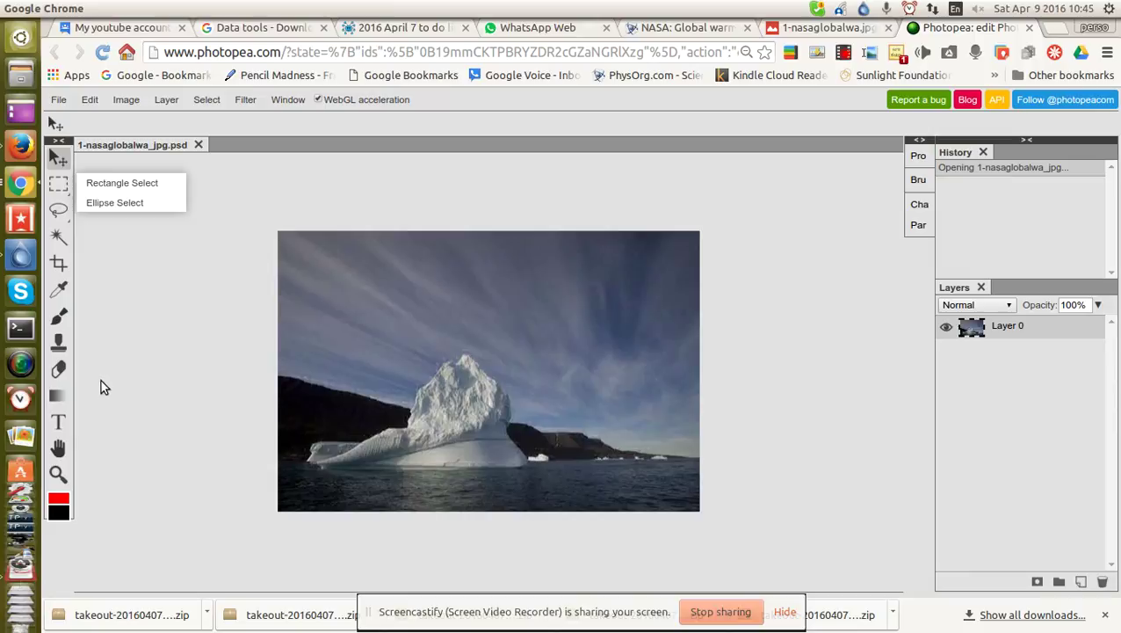
left_click(58, 474)
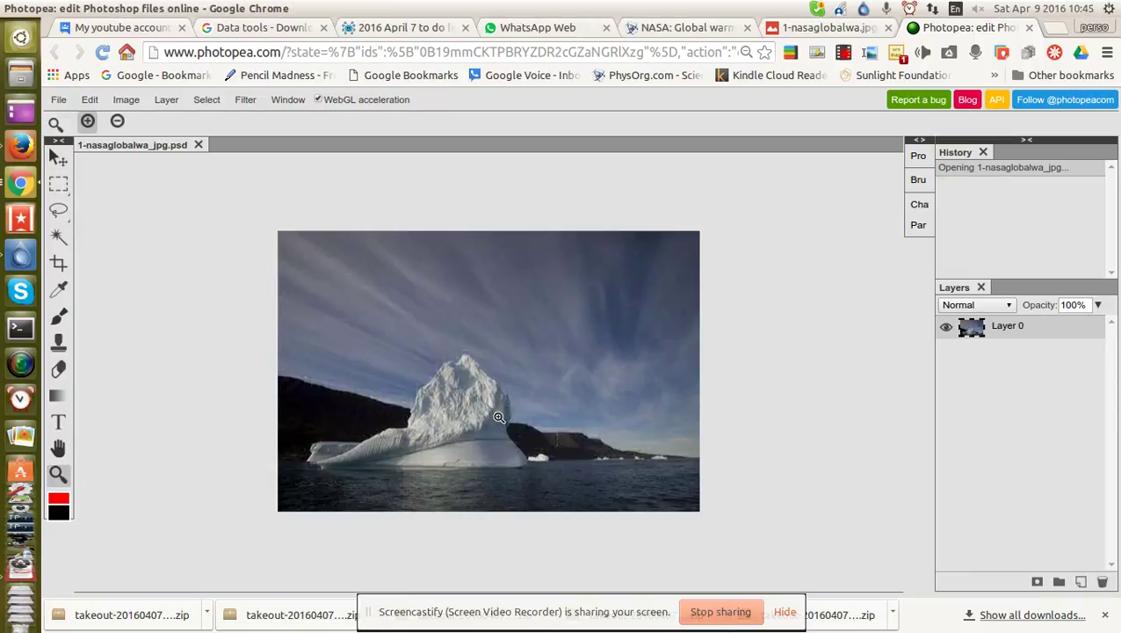
left_click(513, 430)
left_click(481, 351)
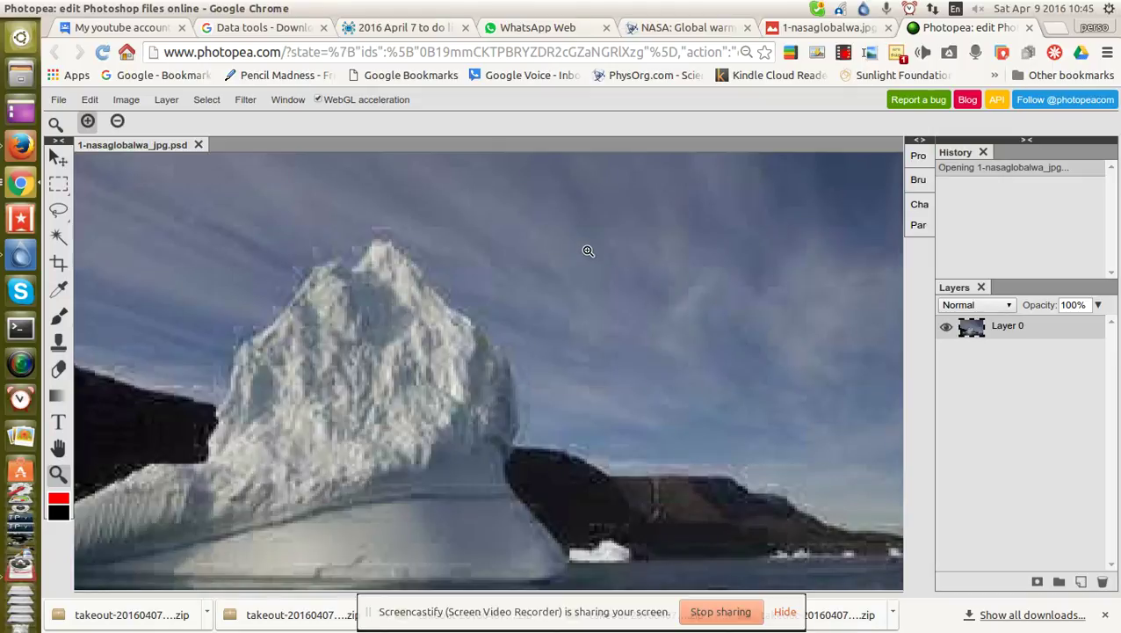
left_click(692, 30)
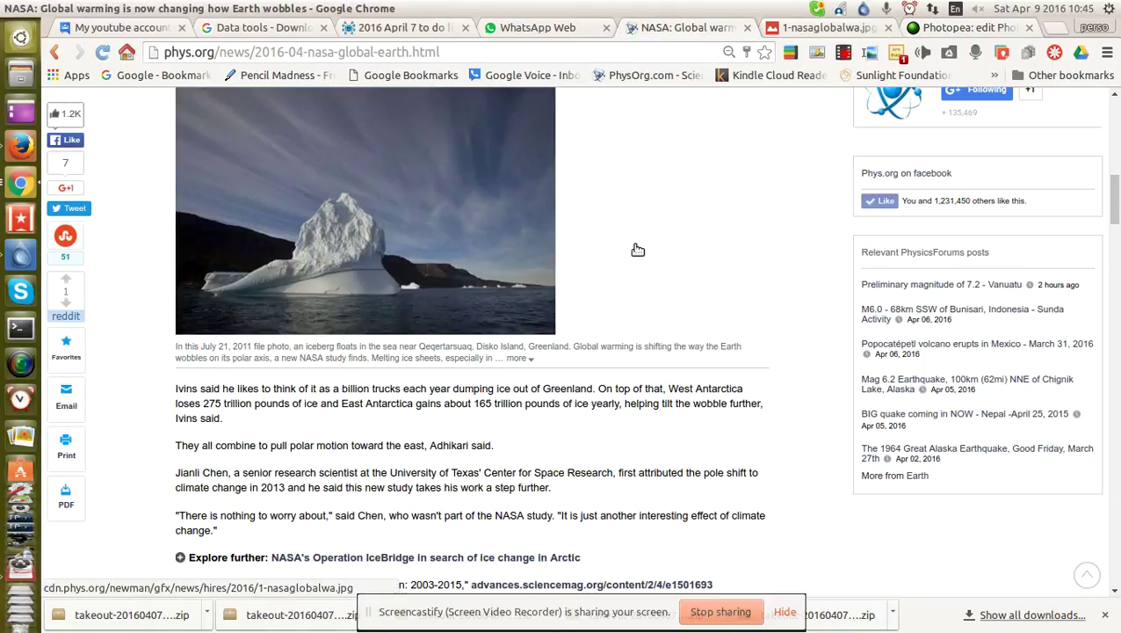
Dismiss the article image's context menu and return through the Drive tab to the Photopea document.
scroll(667, 261, "up", 3)
right_click(421, 307)
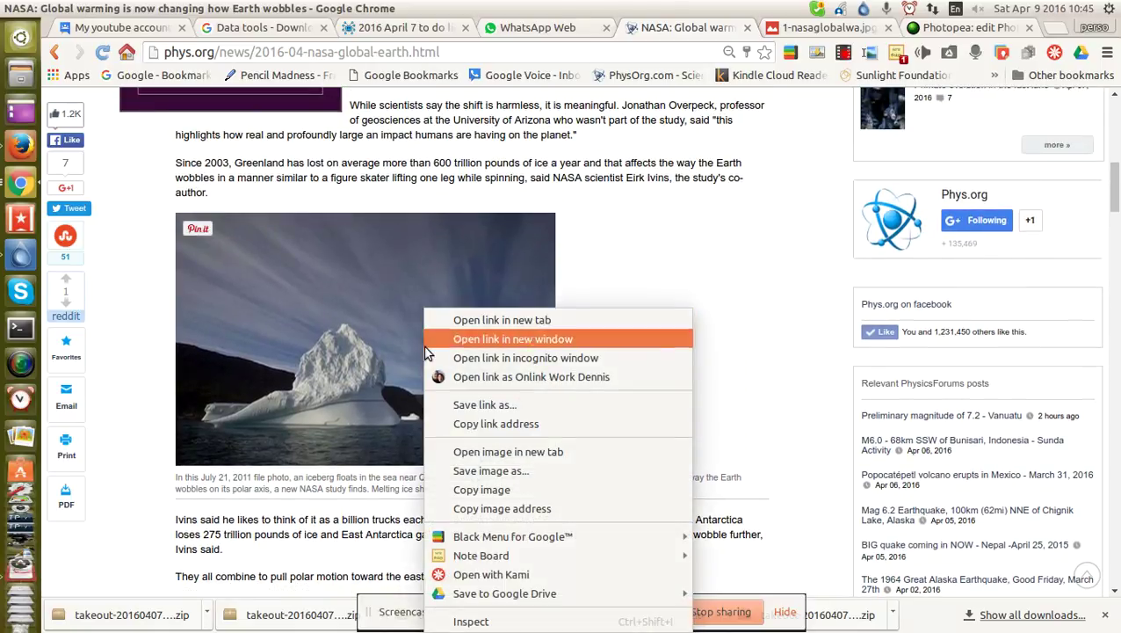
mouse_move(494, 598)
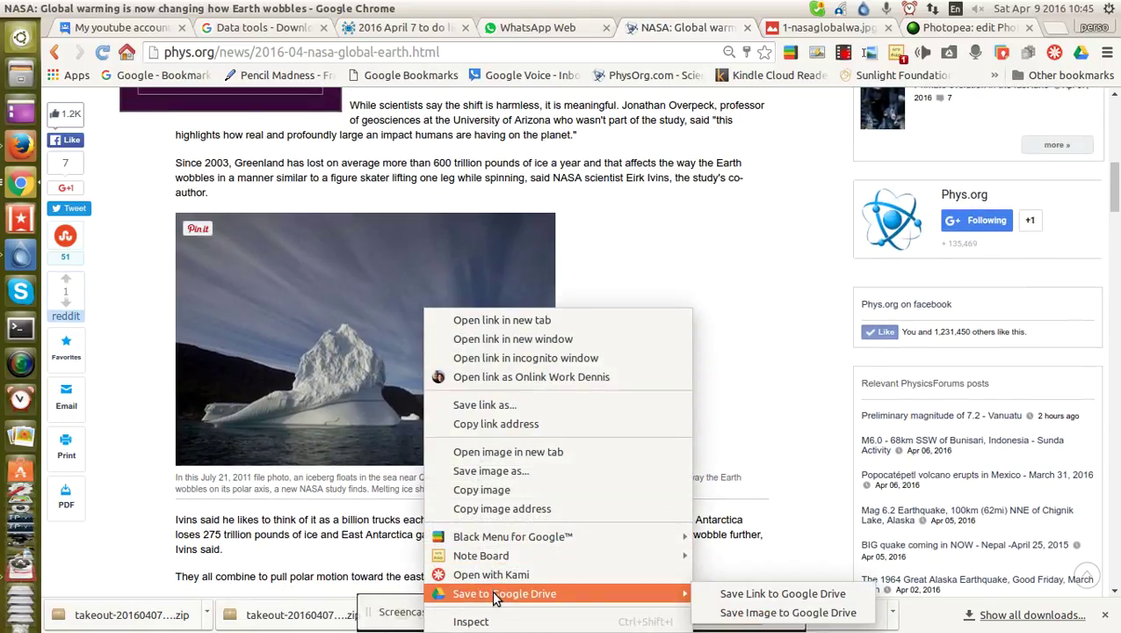
left_click(690, 240)
left_click(846, 33)
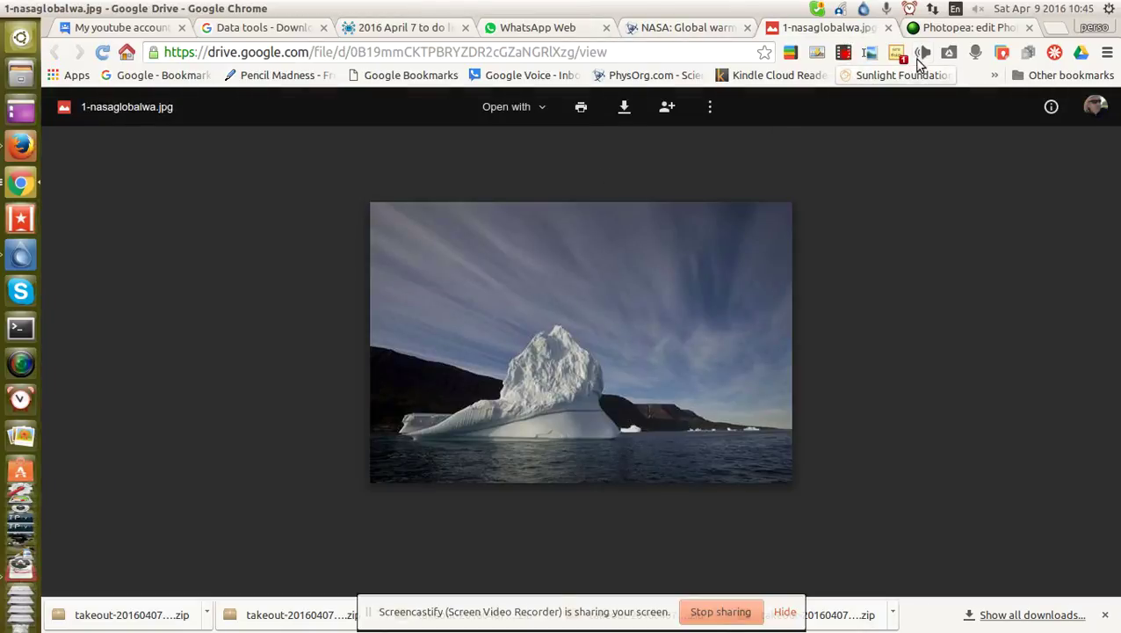
left_click(958, 27)
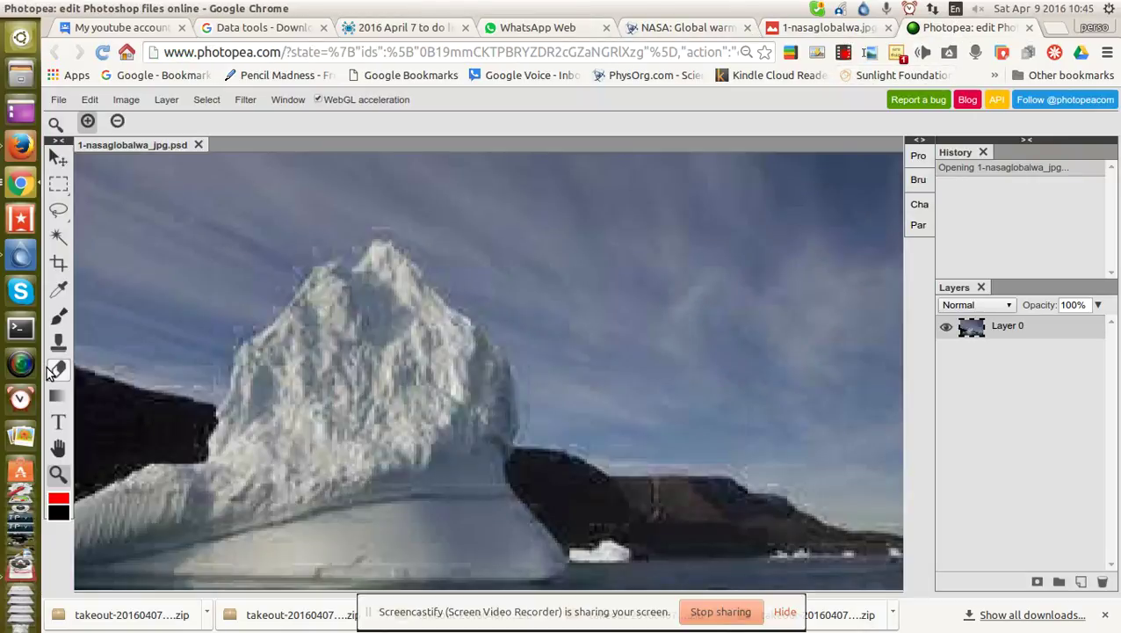
Zoom out until the whole iceberg photo fits, then view the phys.org article again.
left_click(117, 121)
left_click(364, 319)
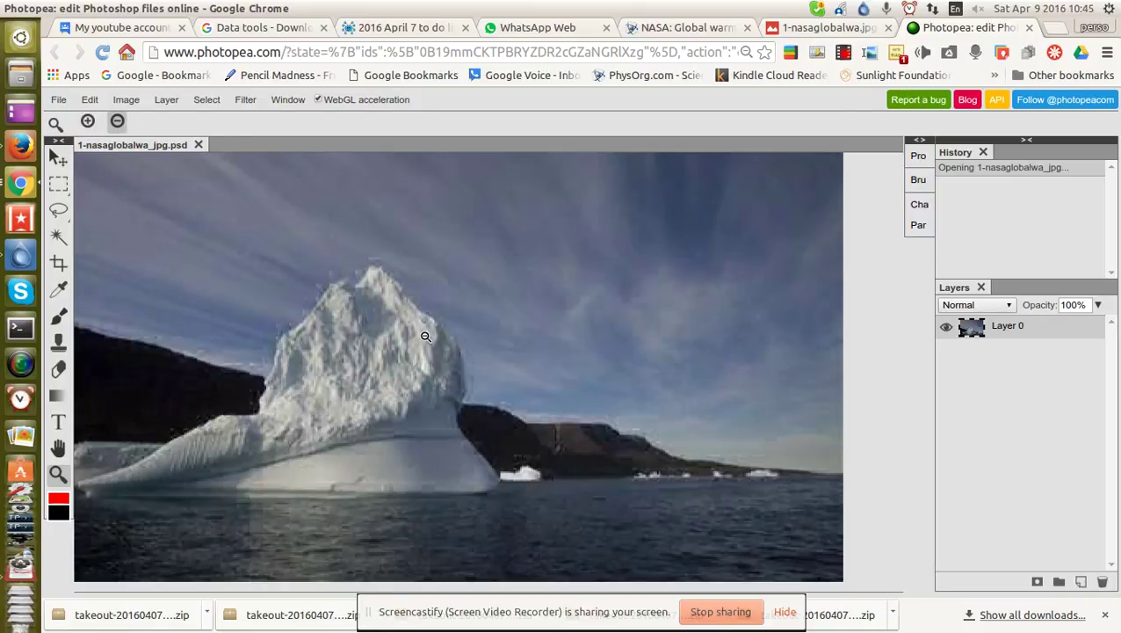
left_click(424, 336)
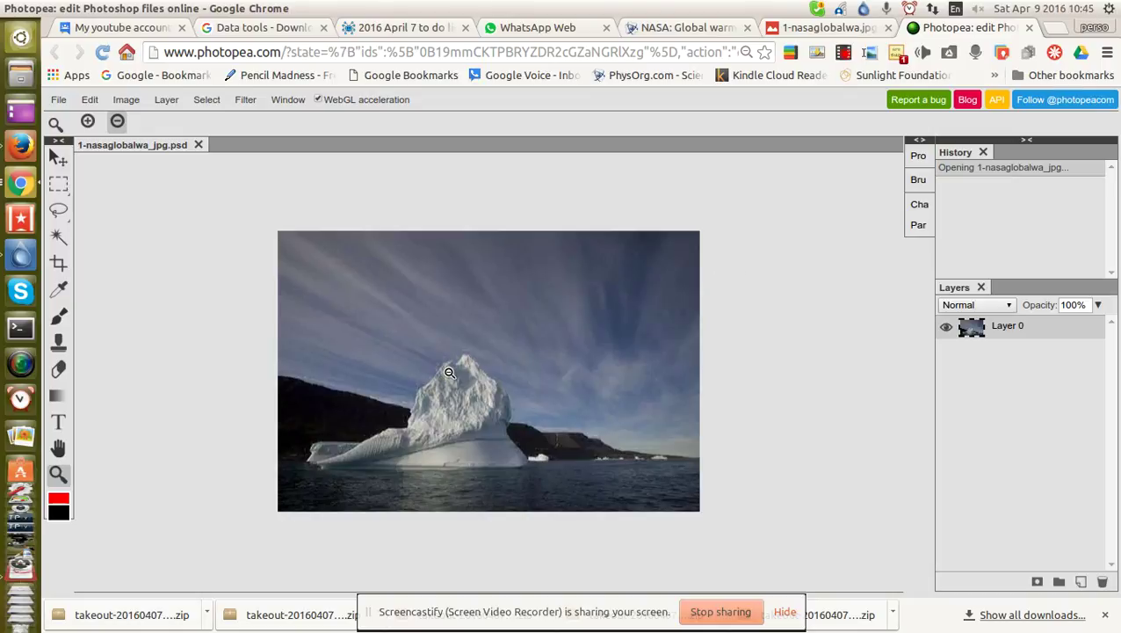
left_click(690, 29)
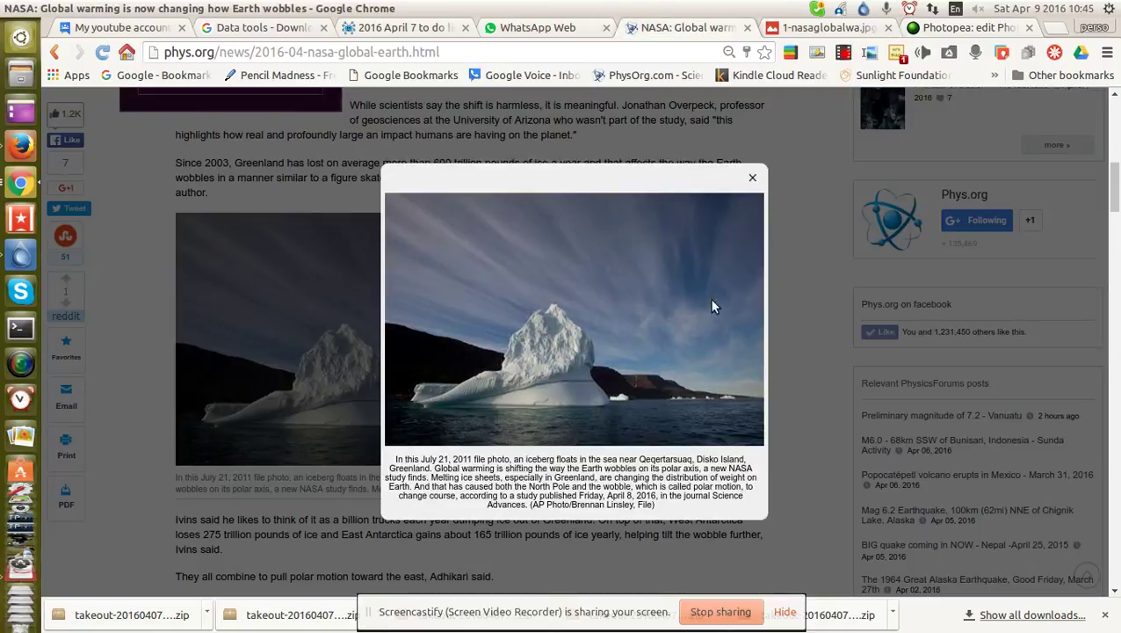
Close the enlarged iceberg image and scroll to the melting-ice cave photo.
left_click(753, 178)
scroll(738, 308, "down", 4)
scroll(608, 298, "down", 2)
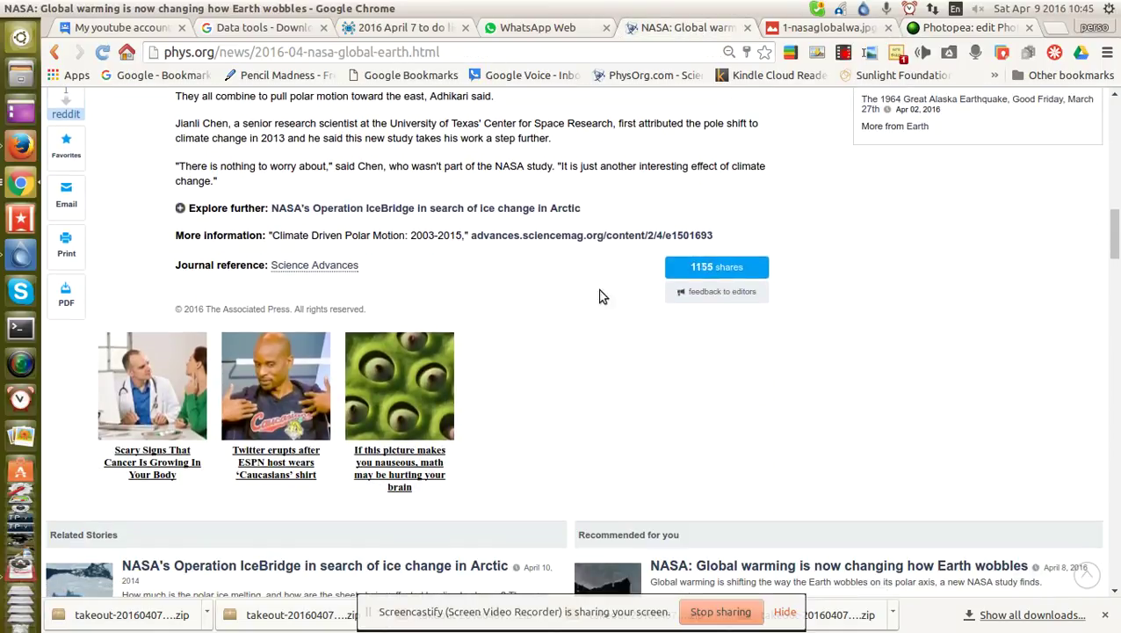
scroll(570, 275, "up", 8)
scroll(581, 320, "up", 5)
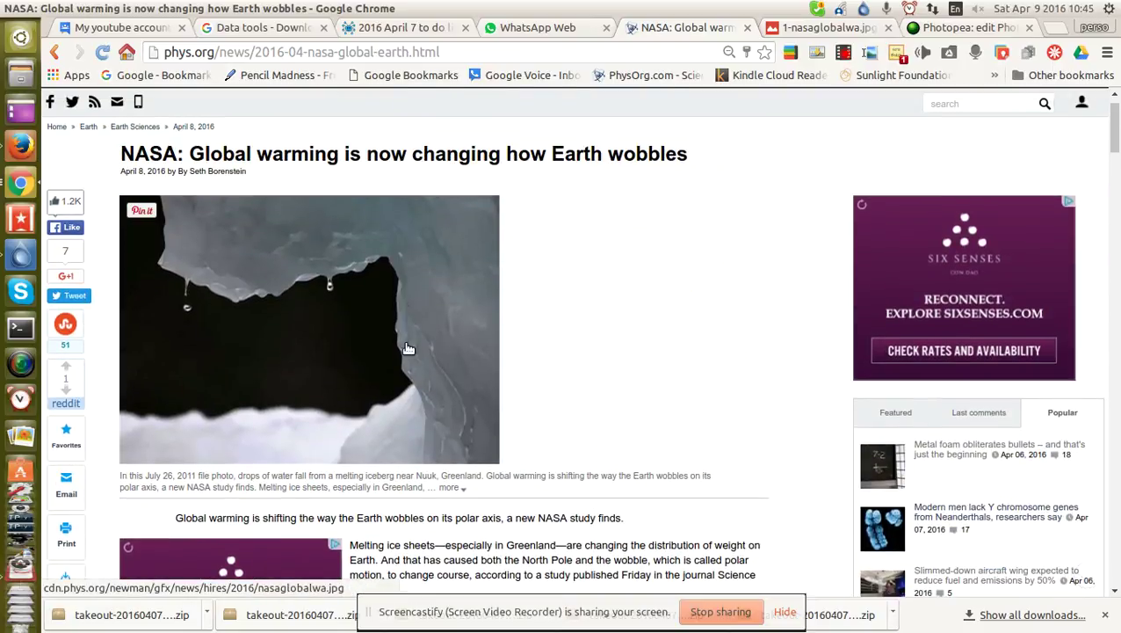
Save the melting-ice photo to My Drive as nasaglobalwa.jpg and open its Drive page.
right_click(406, 349)
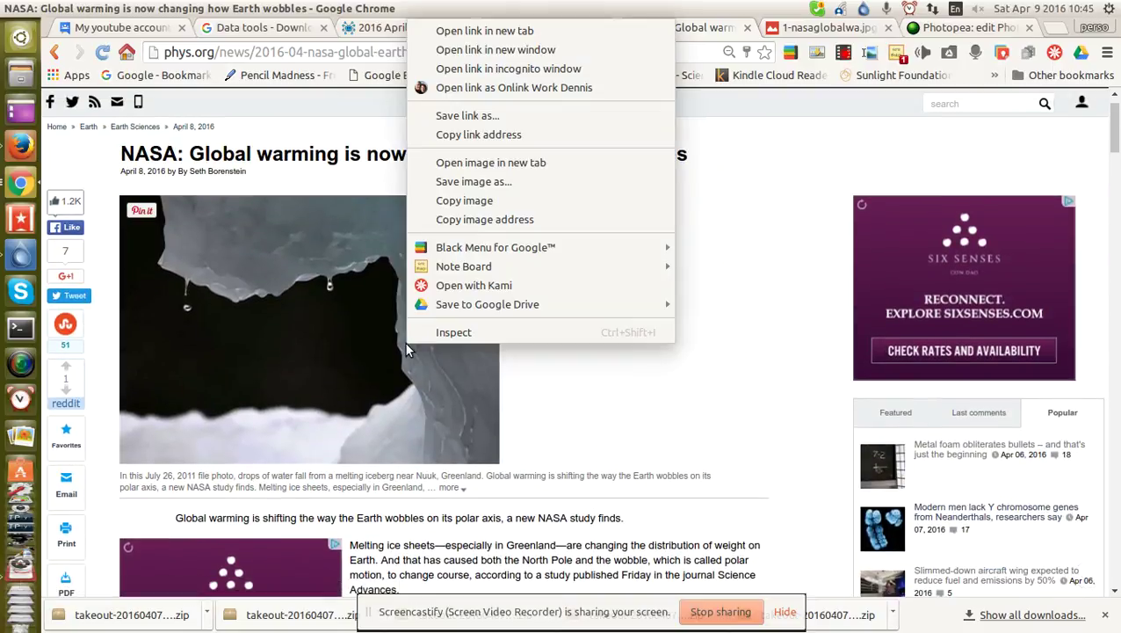
mouse_move(484, 308)
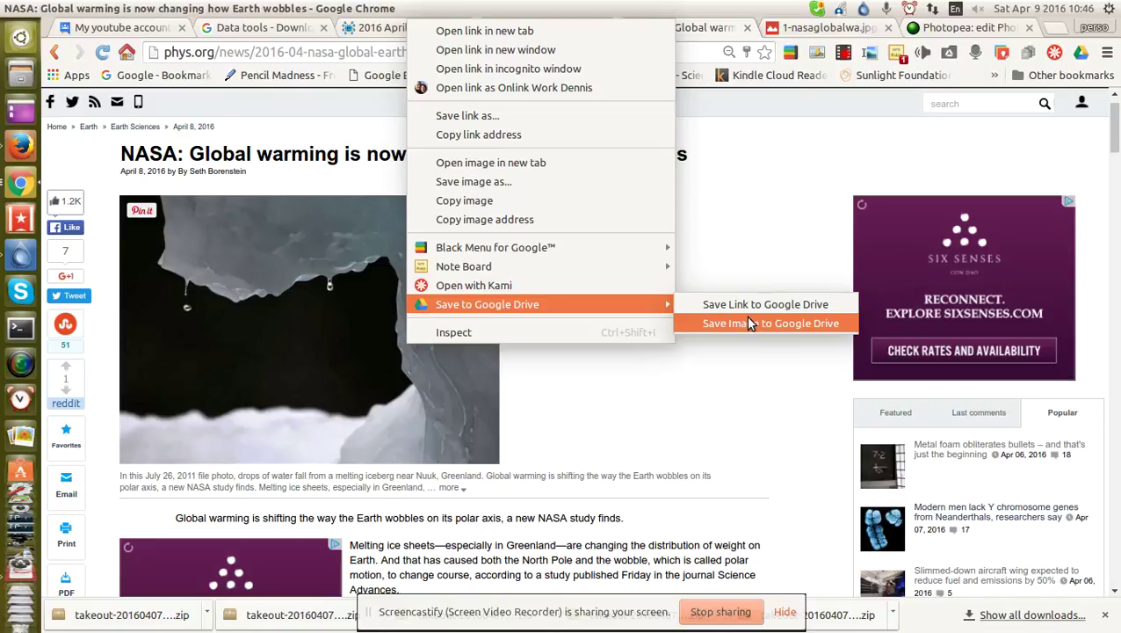
left_click(750, 323)
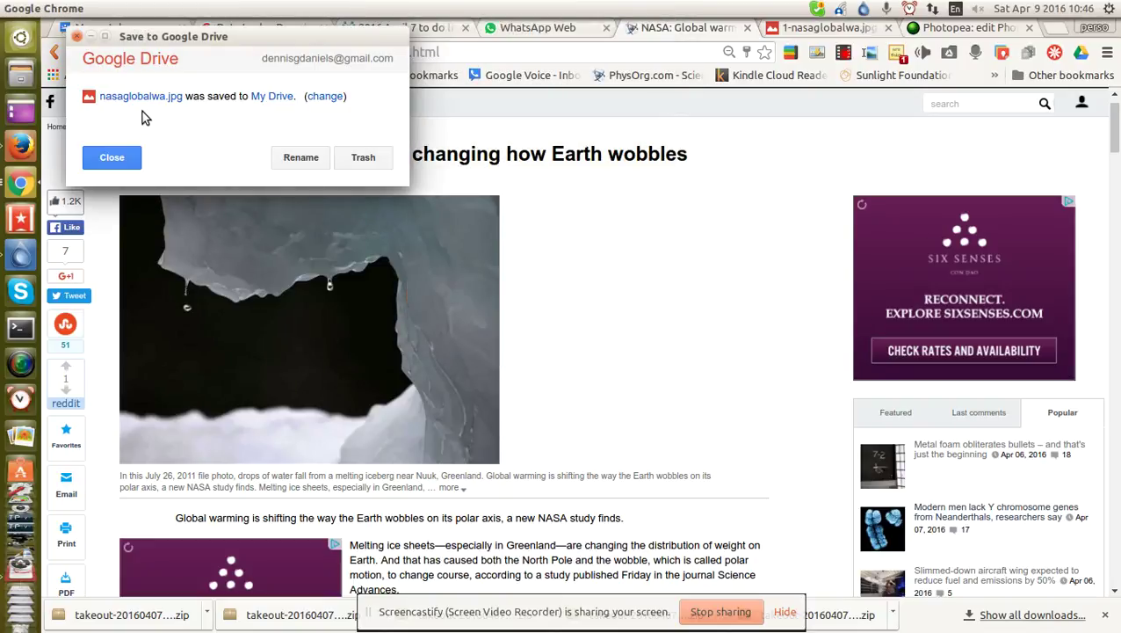
left_click(142, 98)
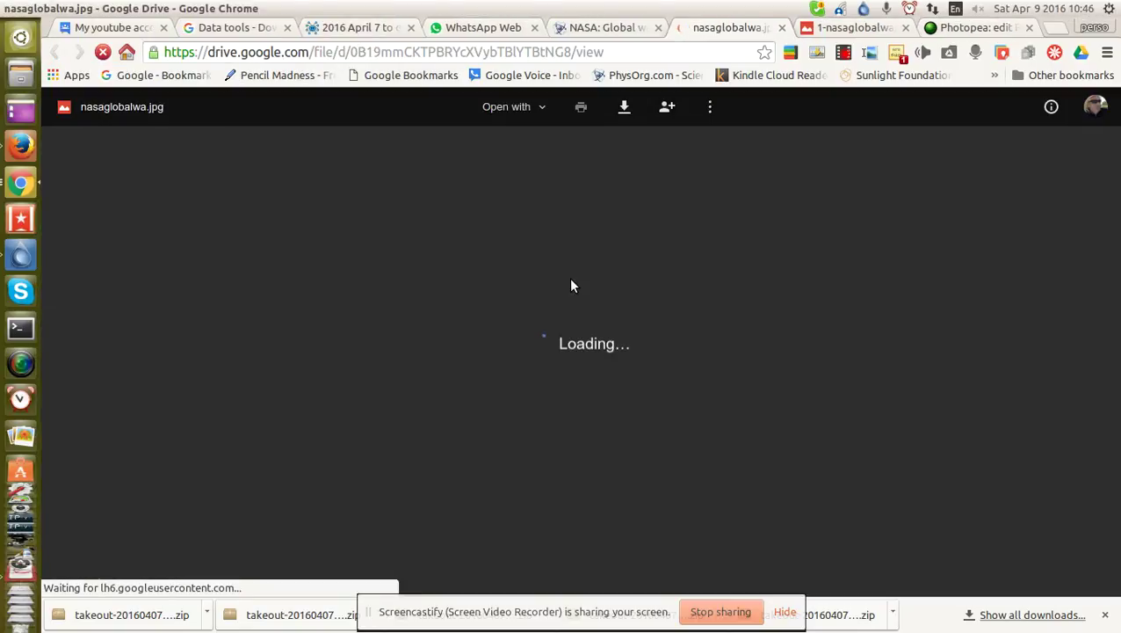
Open nasaglobalwa.jpg from its Drive viewer in Photopea.
right_click(522, 272)
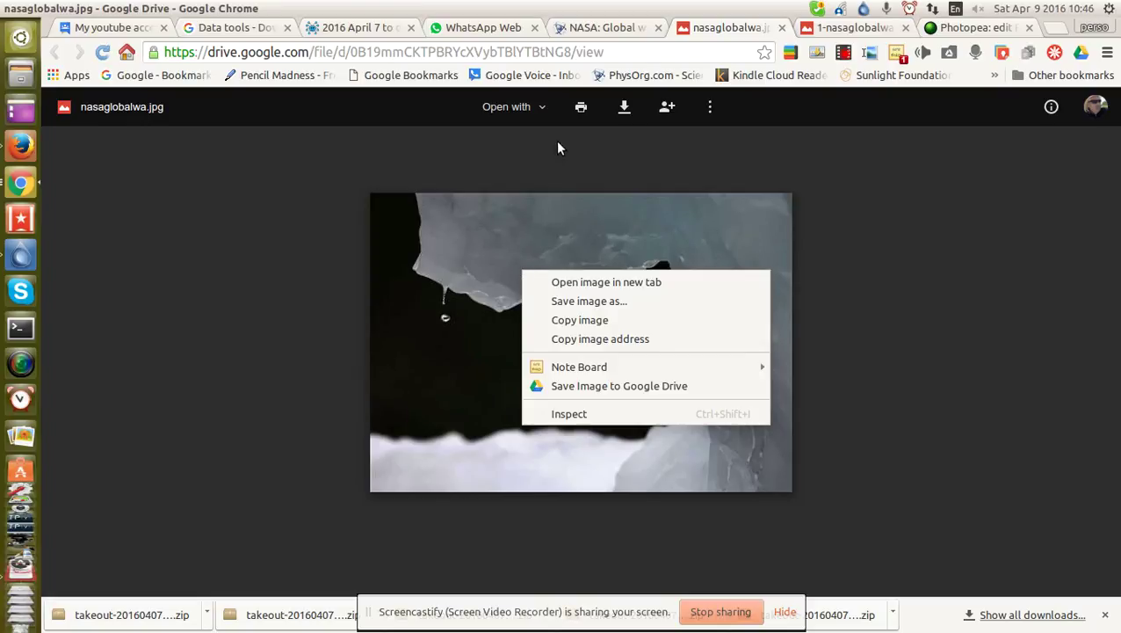
left_click(538, 107)
left_click(533, 184)
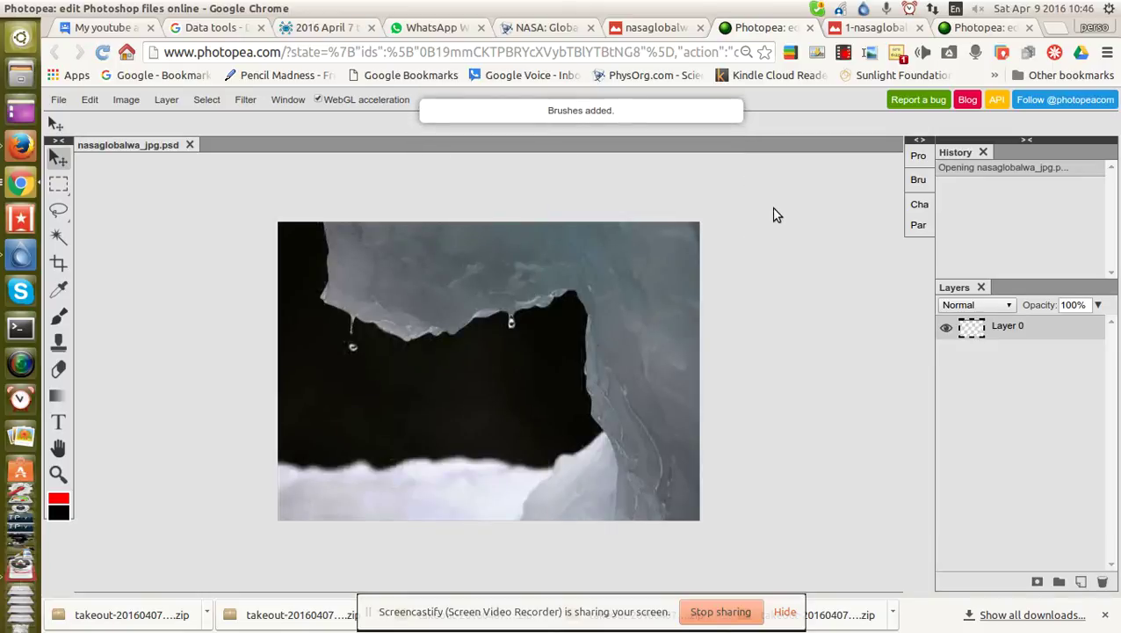
left_click_drag(984, 27, 773, 29)
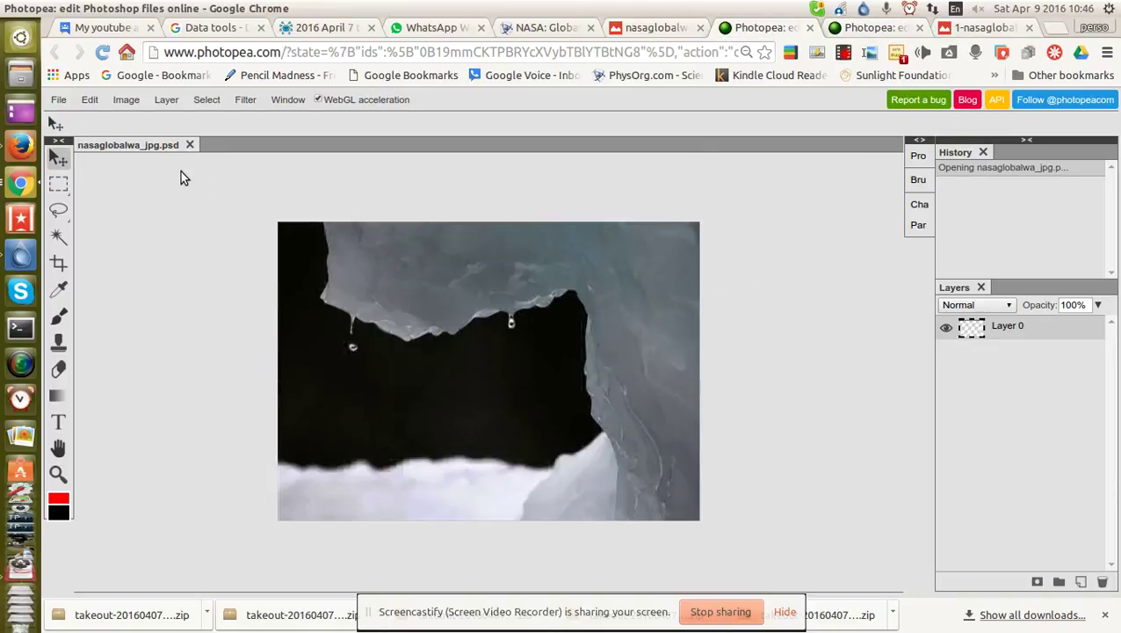
left_click(57, 101)
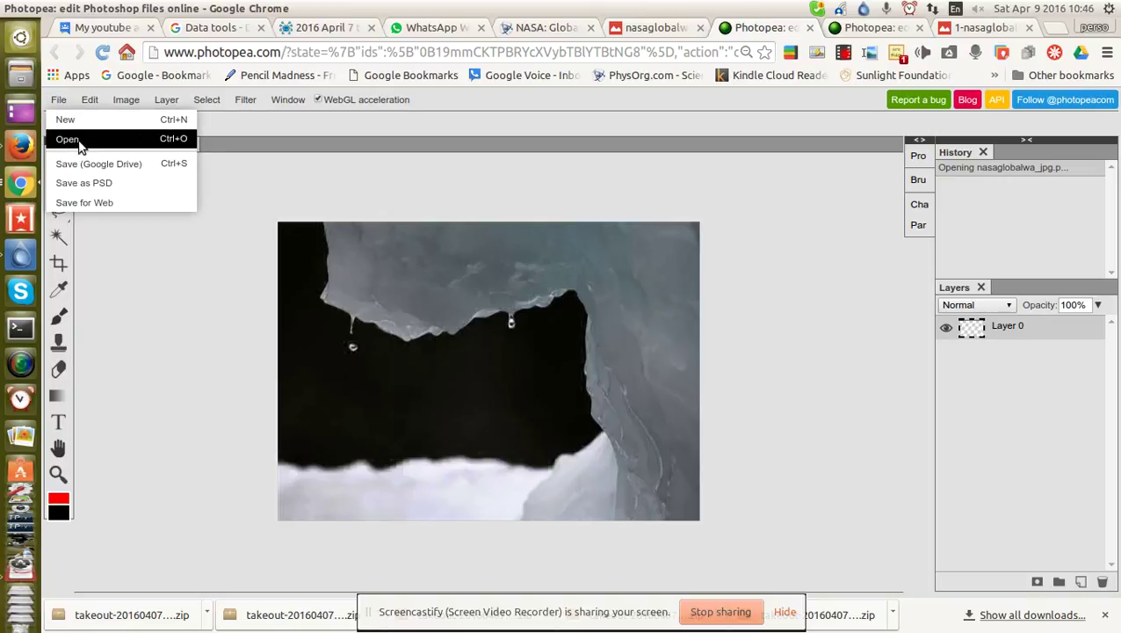
left_click(78, 141)
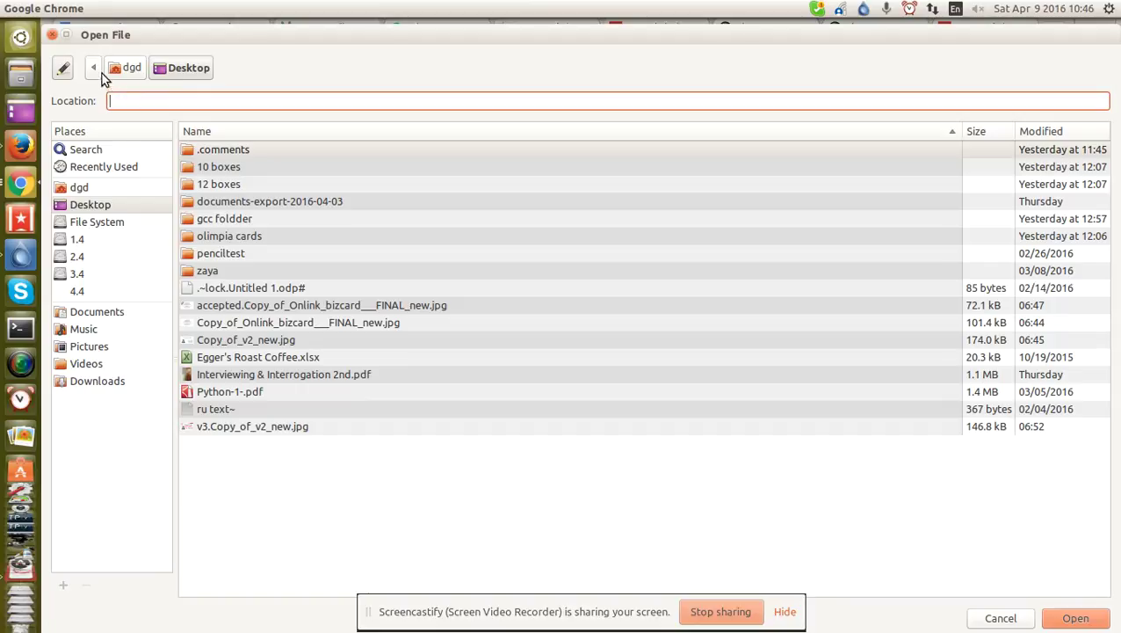
left_click(53, 35)
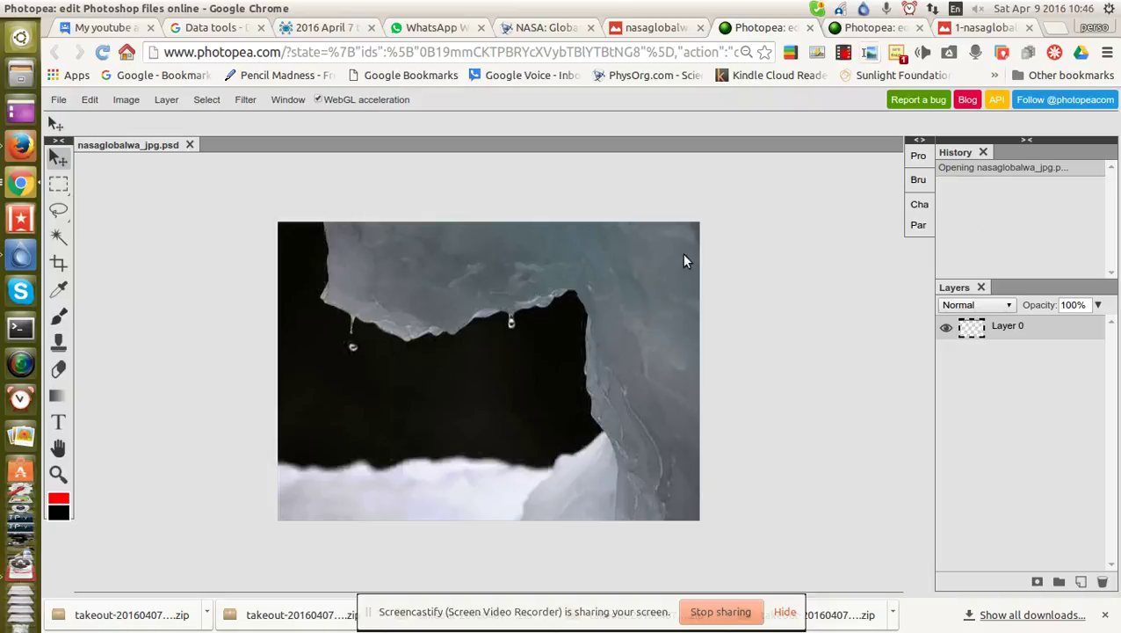
Rename Layer 0 to 'melt', then open and cancel the Duplicate Into dialog.
double_click(1006, 327)
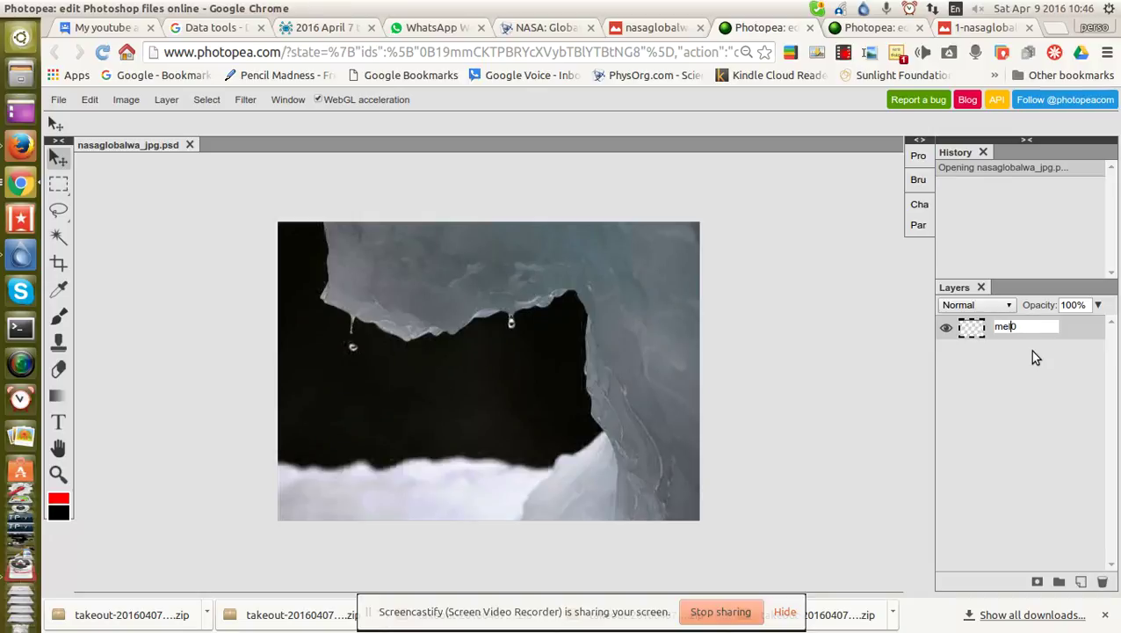
key("Return")
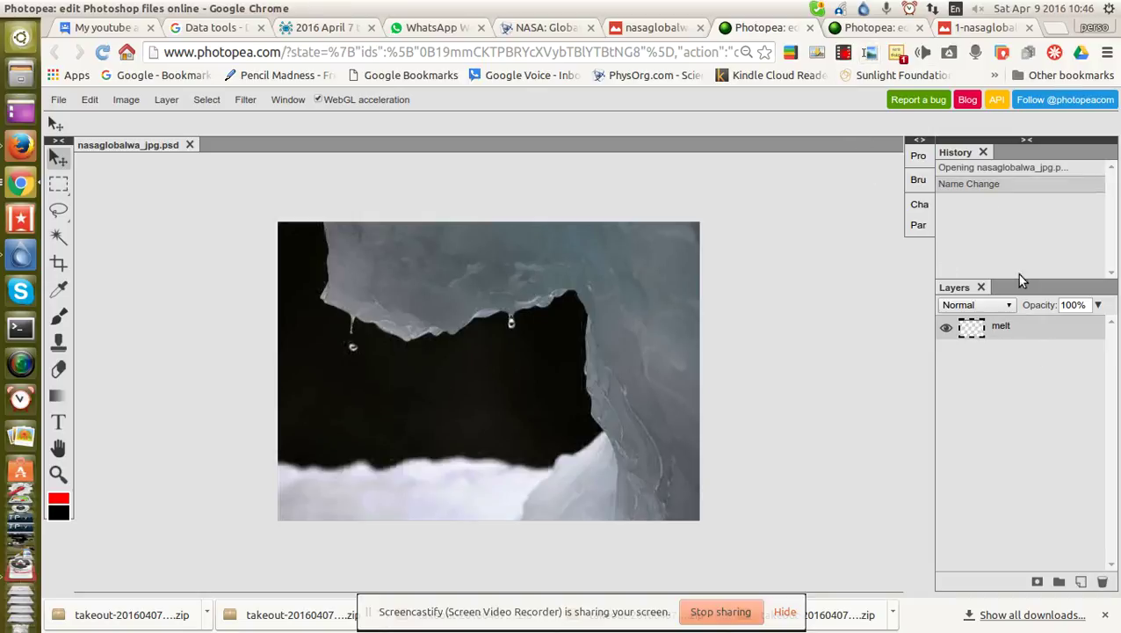
right_click(1014, 331)
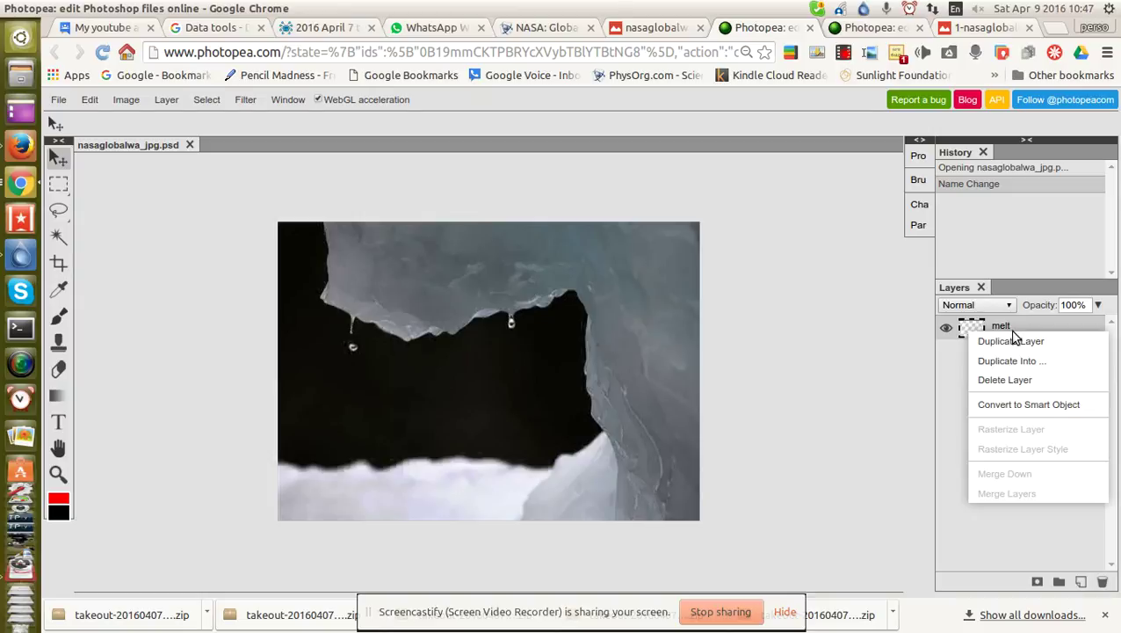
left_click(1010, 361)
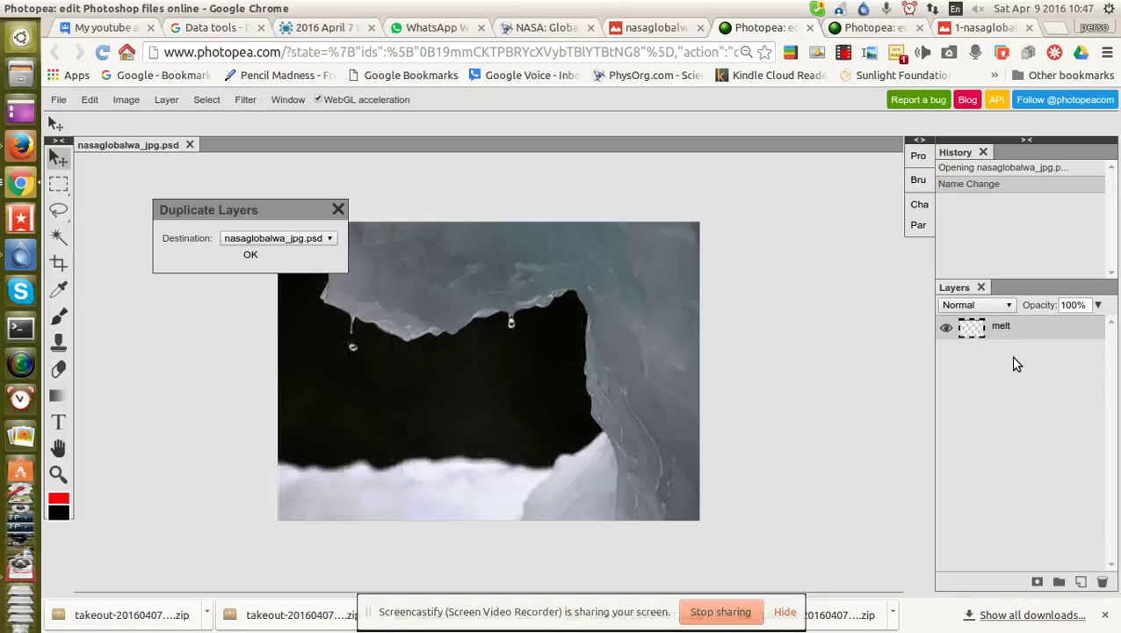
left_click(272, 239)
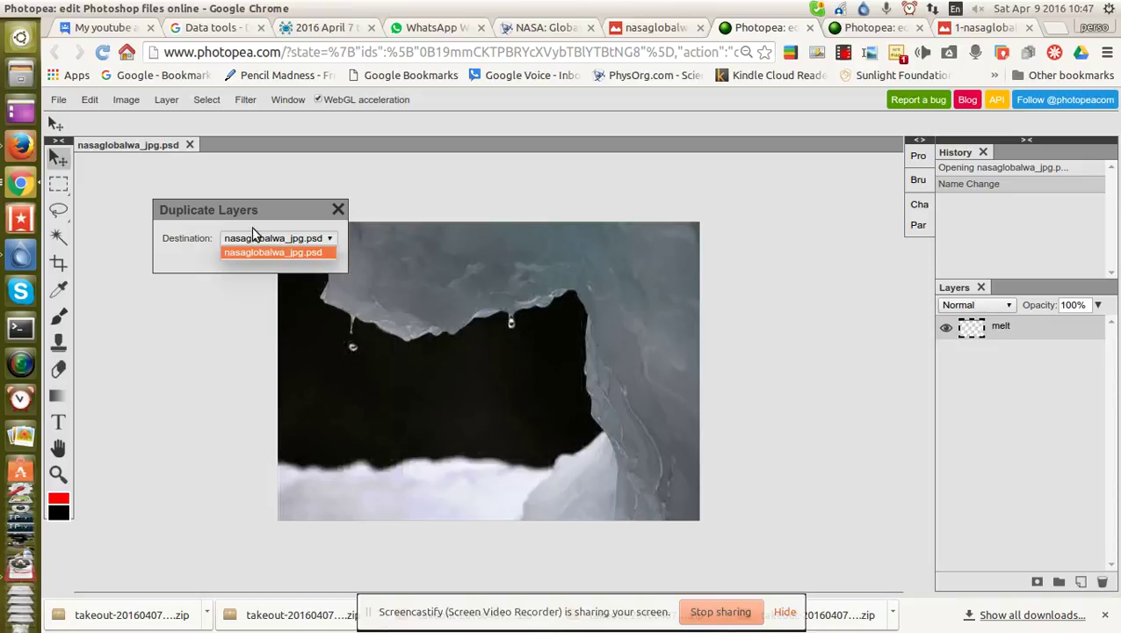
left_click(388, 208)
left_click(338, 211)
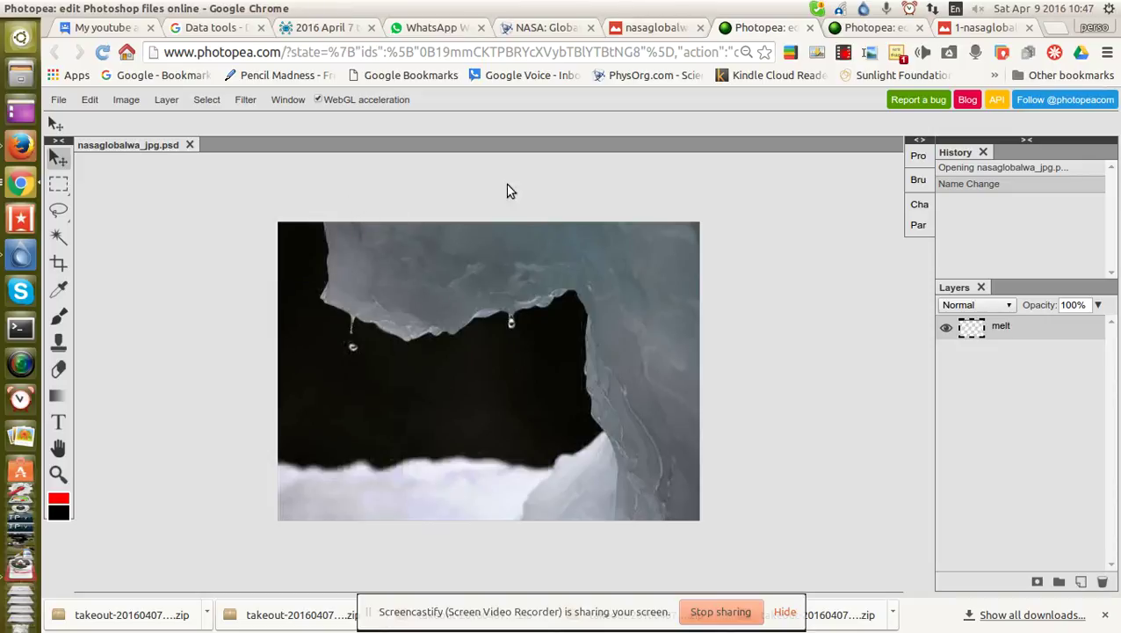
From the phys.org article, save the ice-cave image to the Desktop as nasaglobalwa.jpg.
left_click(870, 28)
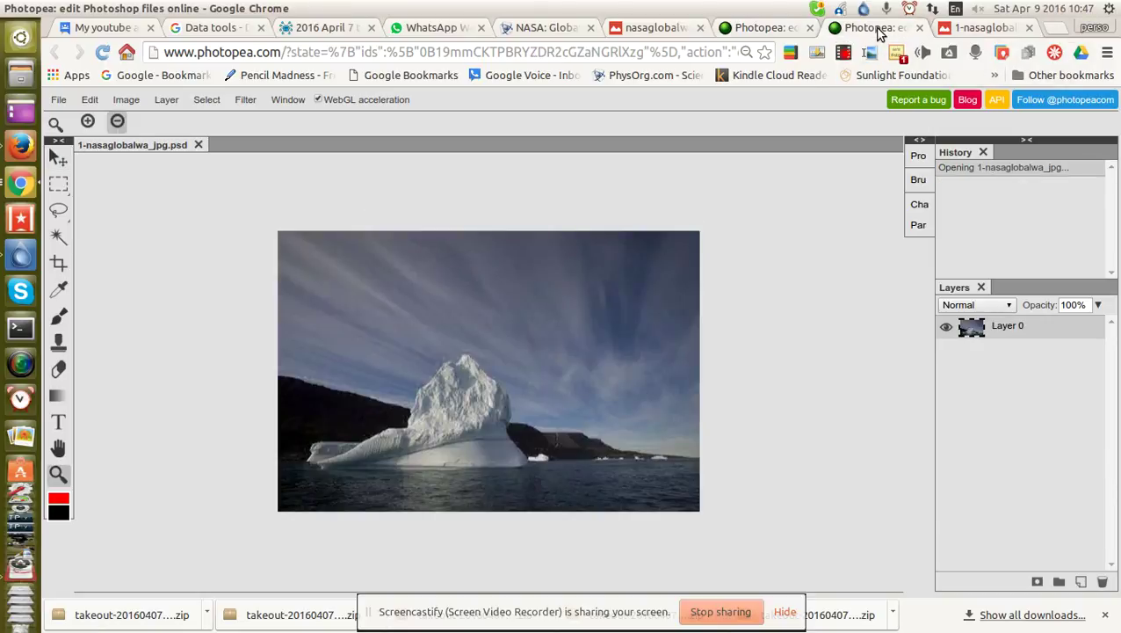
left_click(565, 31)
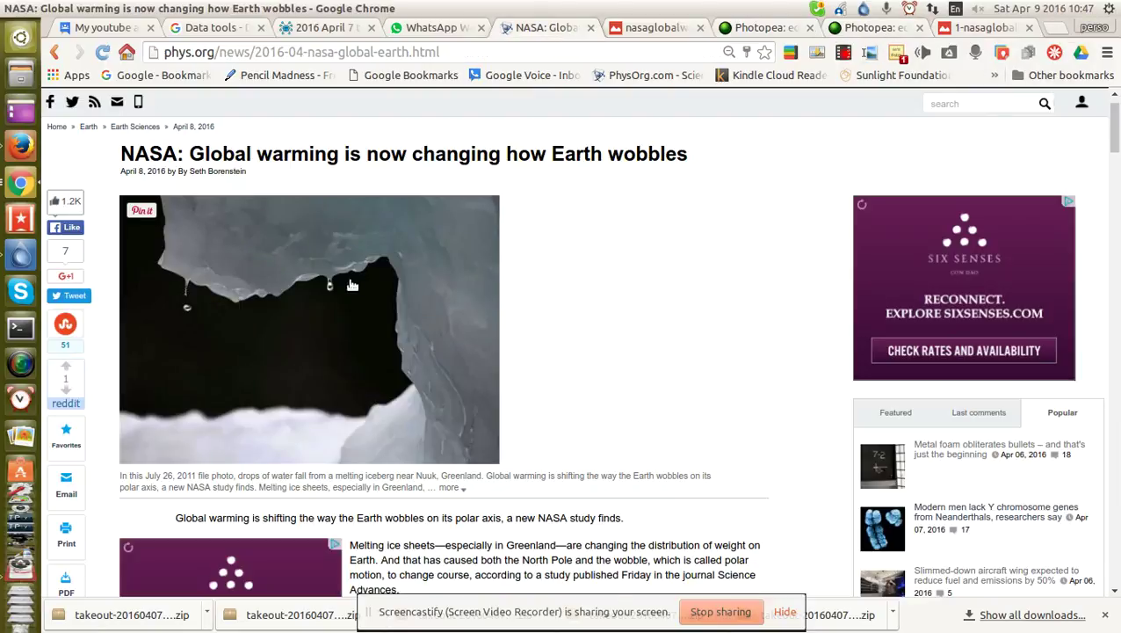
right_click(350, 280)
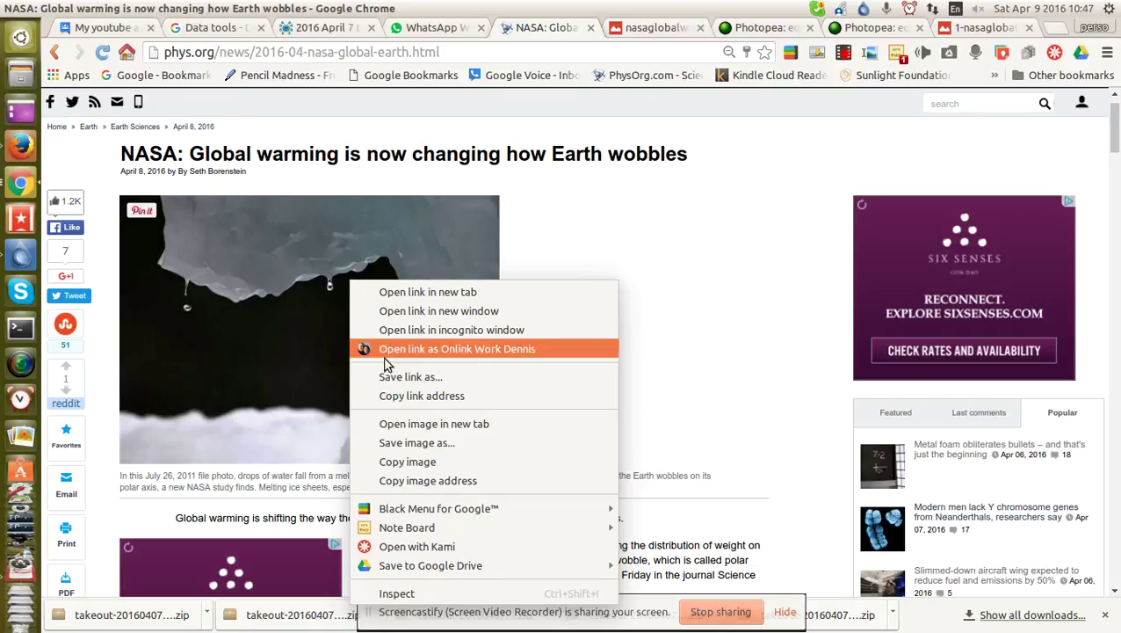
left_click(430, 442)
left_click(123, 218)
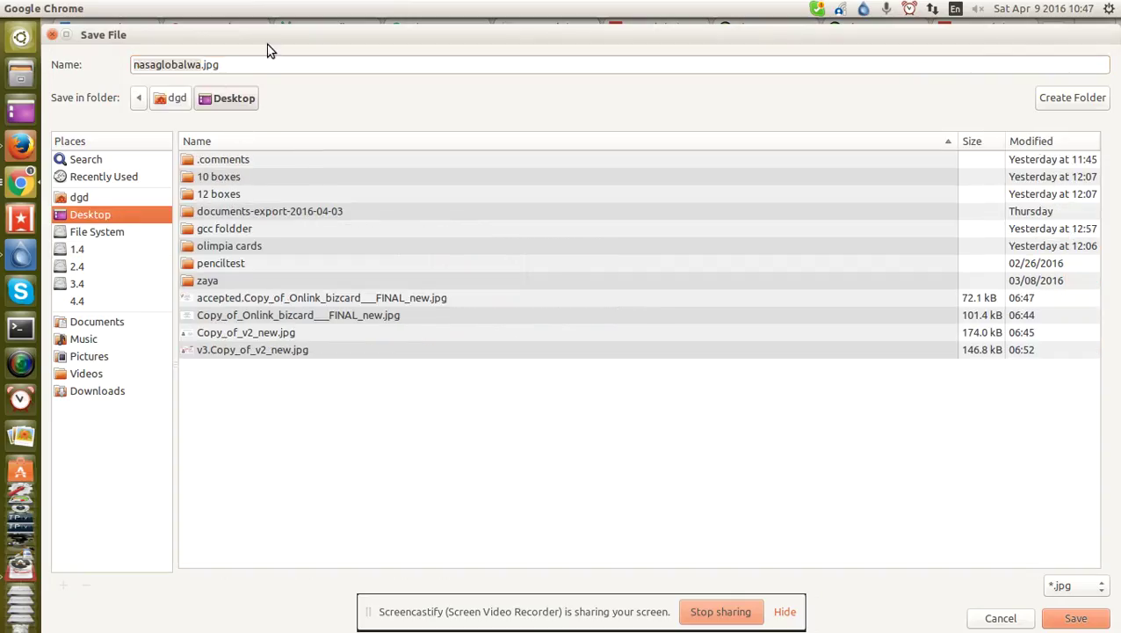
left_click(1059, 622)
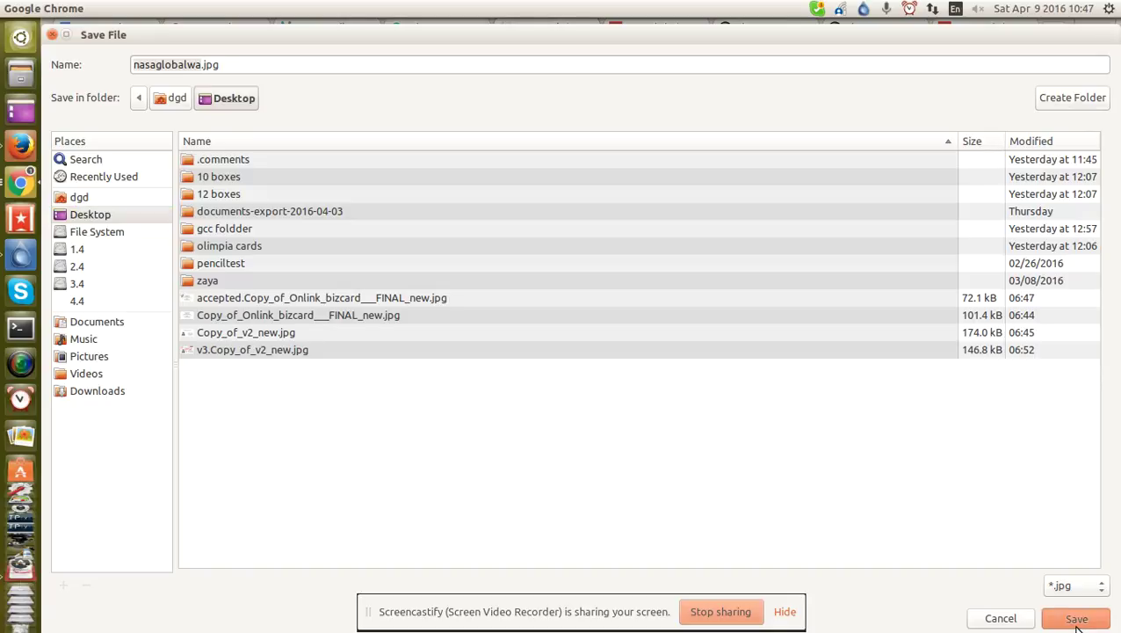
Open nasaglobalwa.jpg from the Desktop in Photopea via File > Open.
left_click(881, 27)
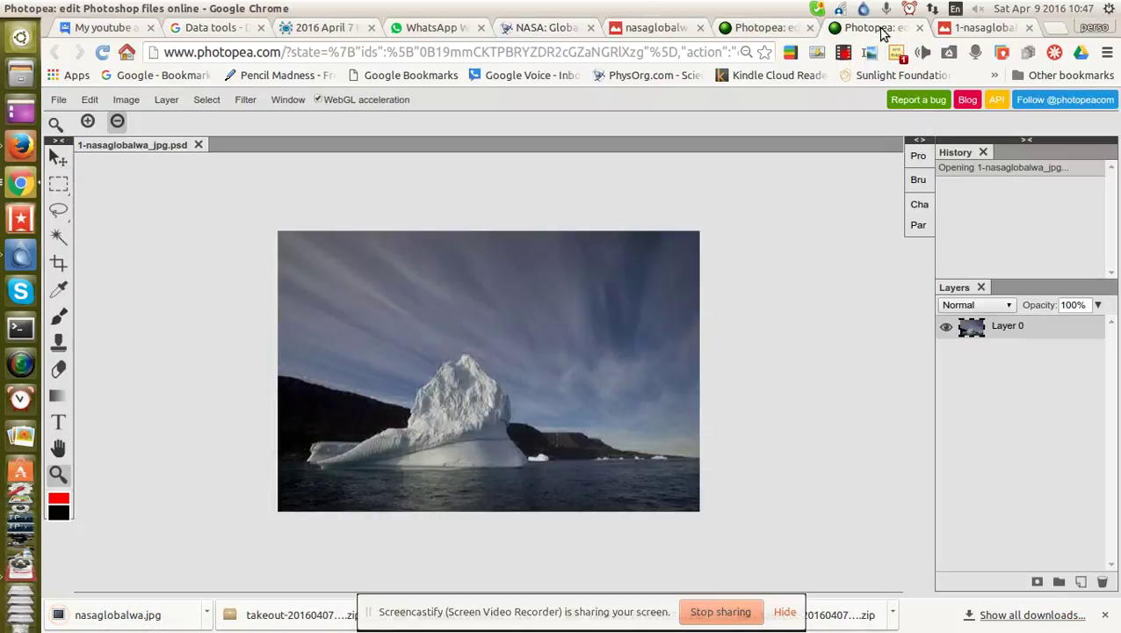
left_click(58, 100)
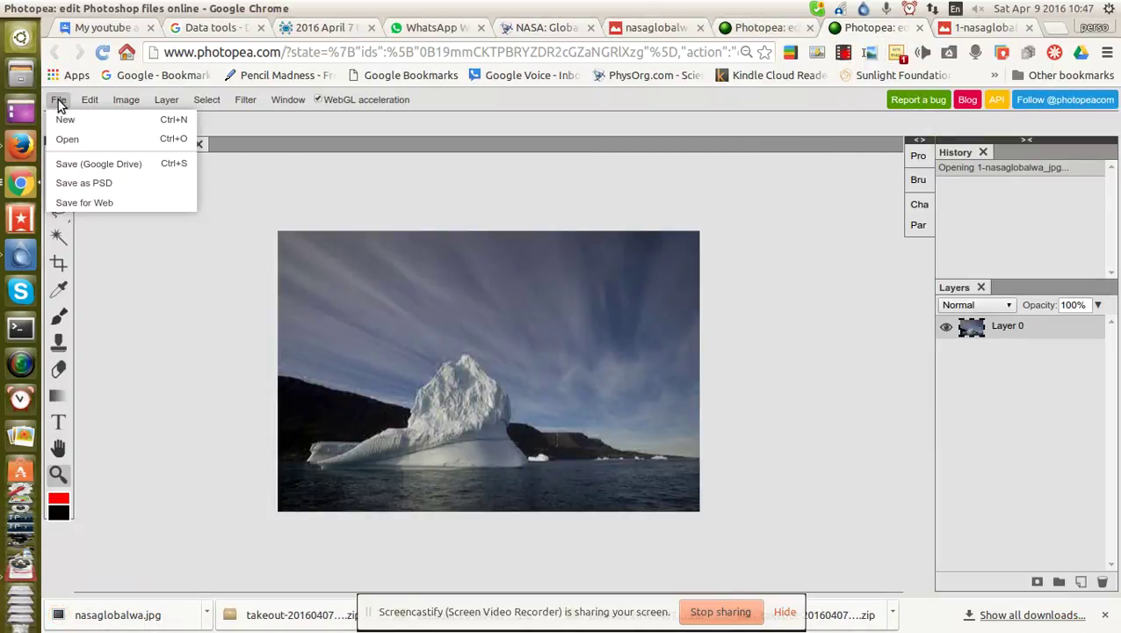
left_click(108, 144)
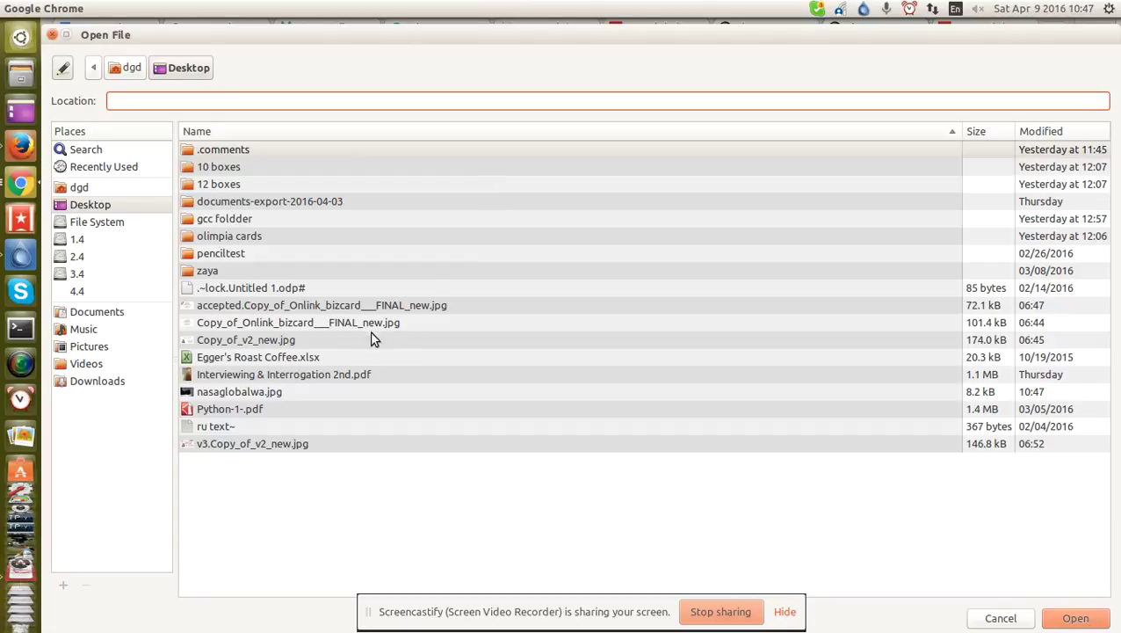
left_click(288, 394)
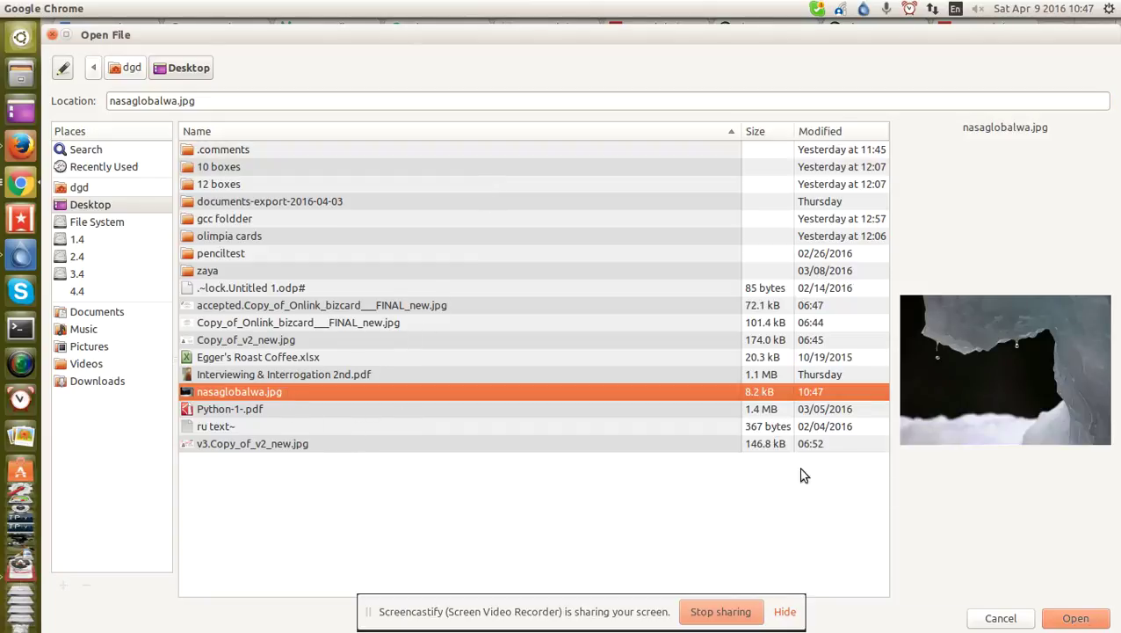
left_click(1073, 618)
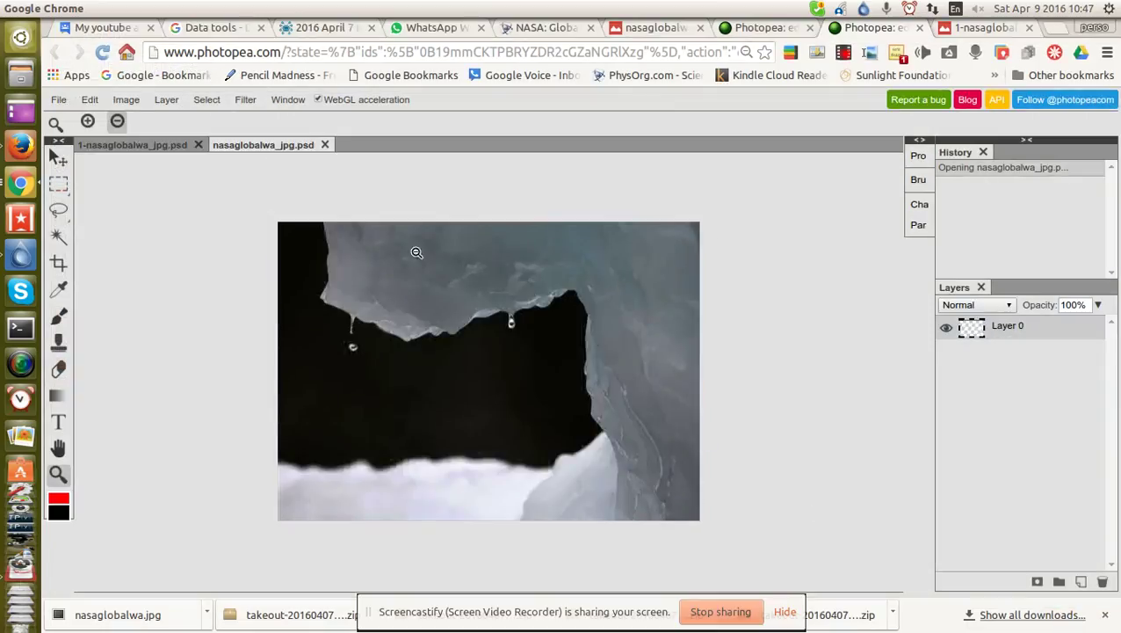
Compare the iceberg and ice-cave documents by switching between their tabs.
left_click(158, 146)
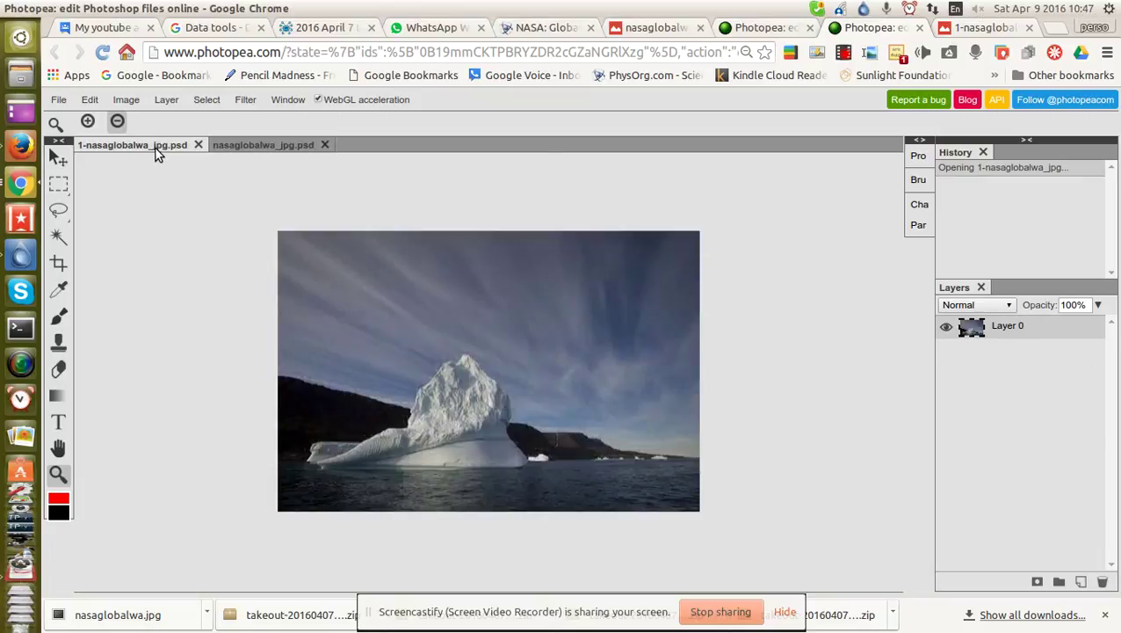
left_click(245, 148)
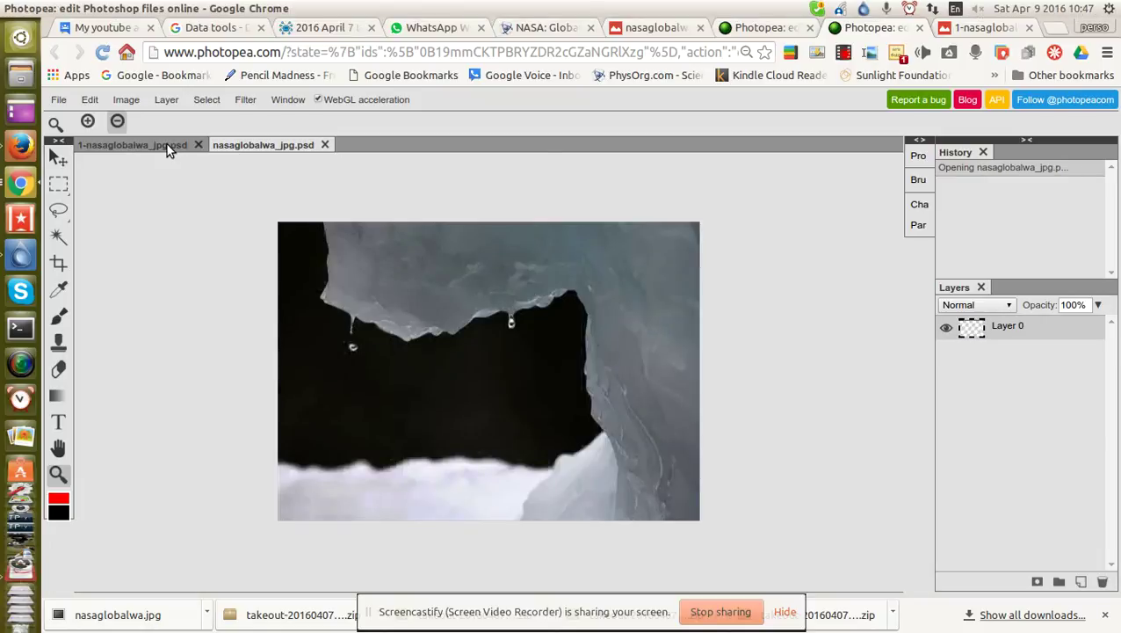
left_click(165, 143)
left_click(255, 145)
Close the leftover Photopea and nasaglobal browser tabs.
left_click(810, 27)
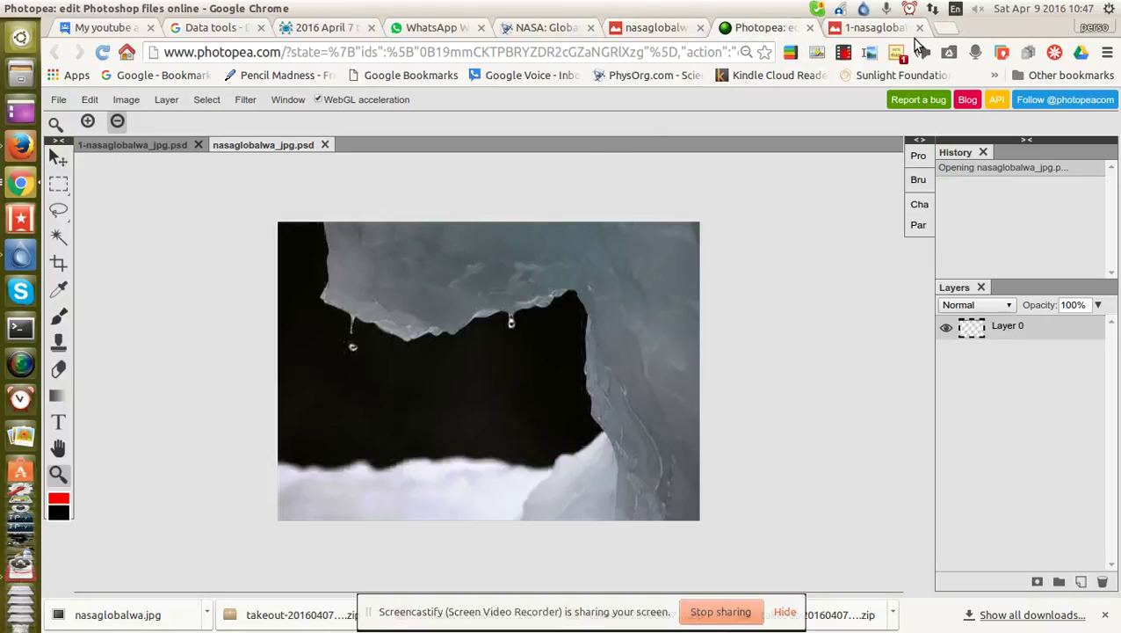
left_click(919, 27)
left_click(795, 27)
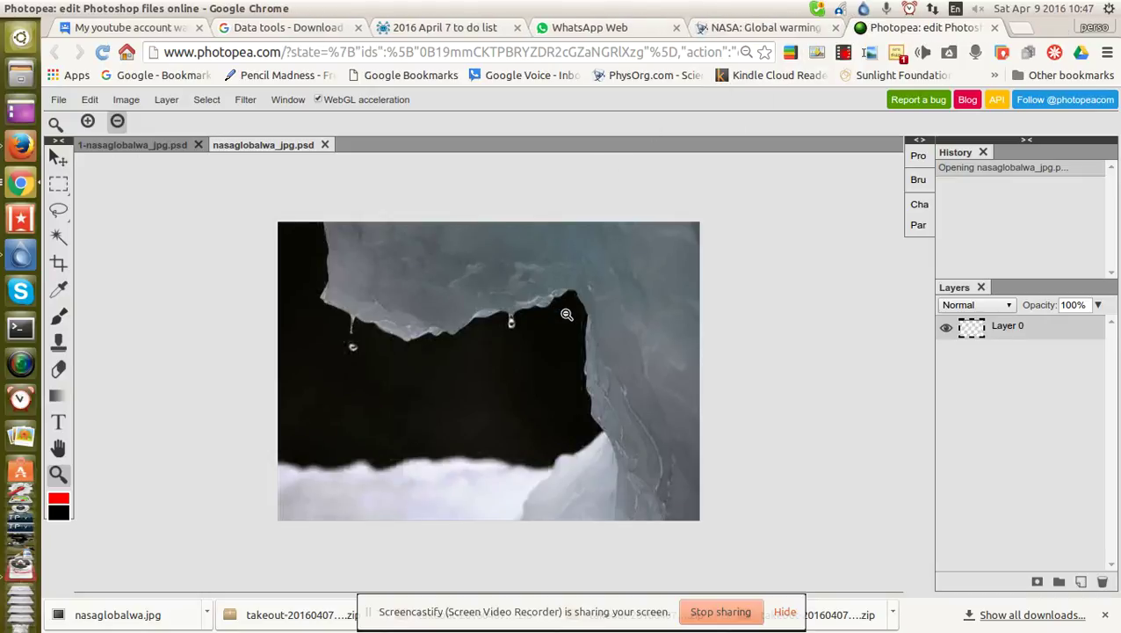
Duplicate the ice-cave layer into 1-nasaglobalwa_jpg.psd and view that document.
right_click(1002, 328)
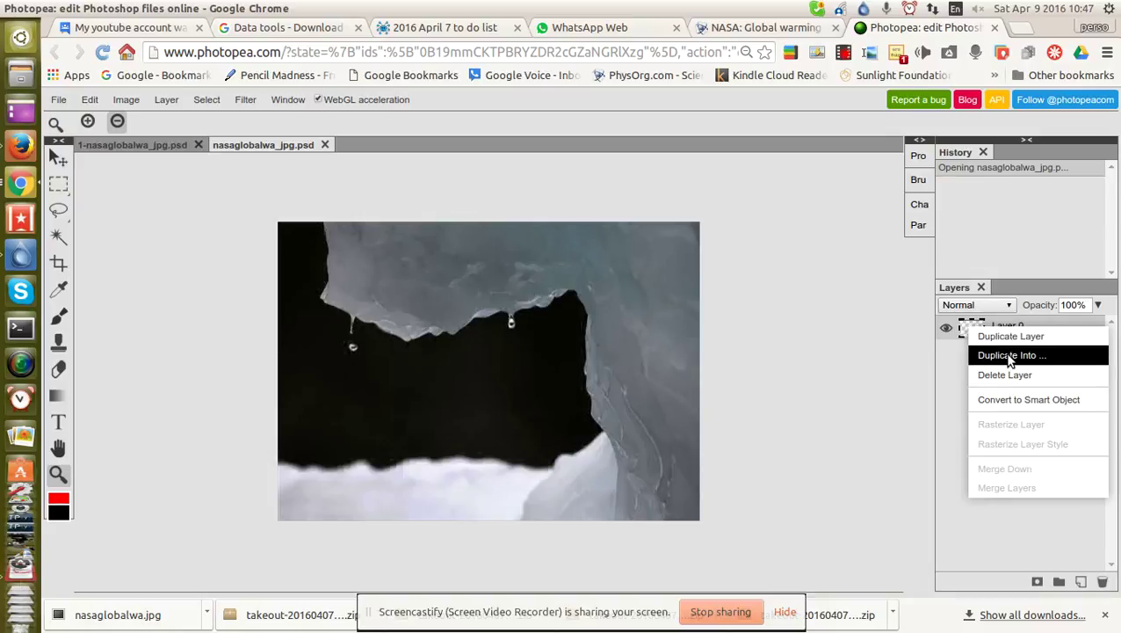
left_click(1009, 356)
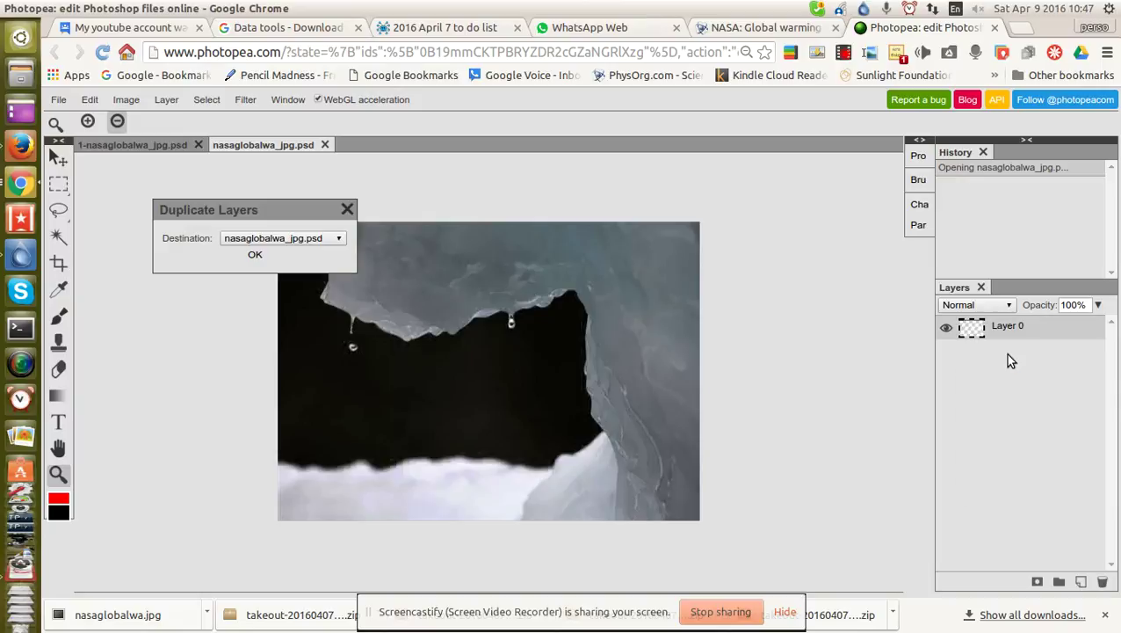
left_click(264, 246)
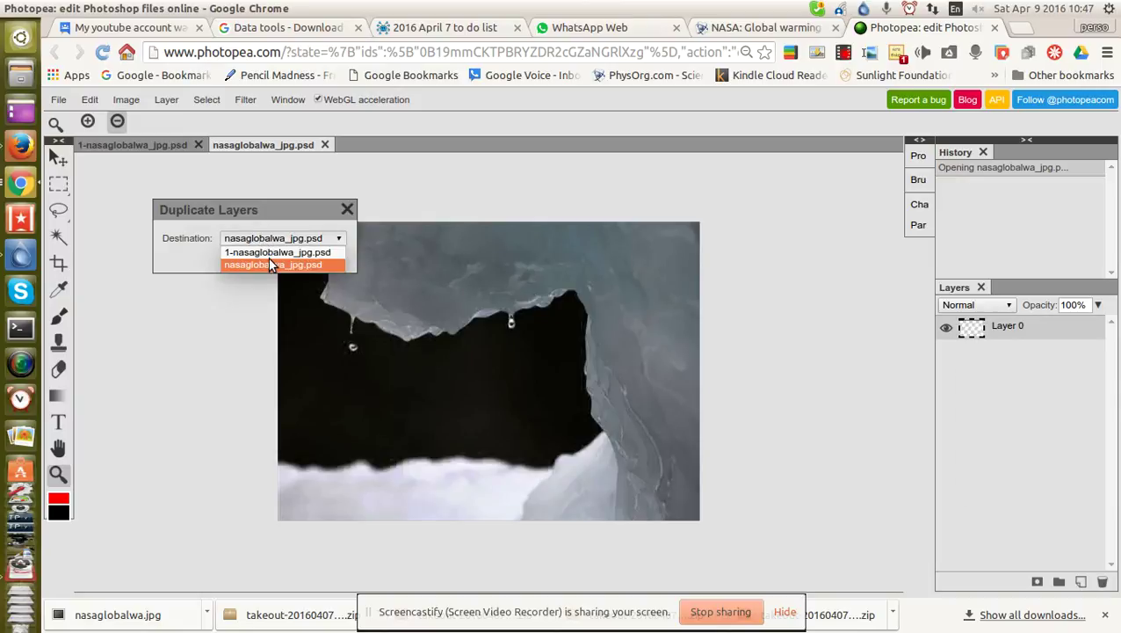
left_click(266, 250)
left_click(271, 255)
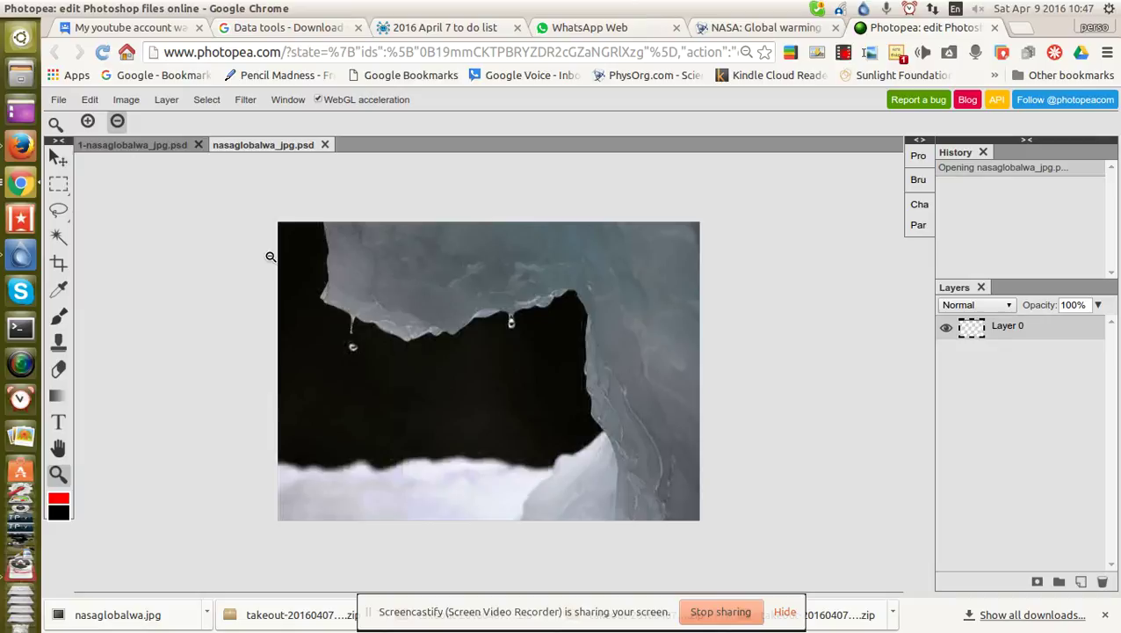
left_click(156, 145)
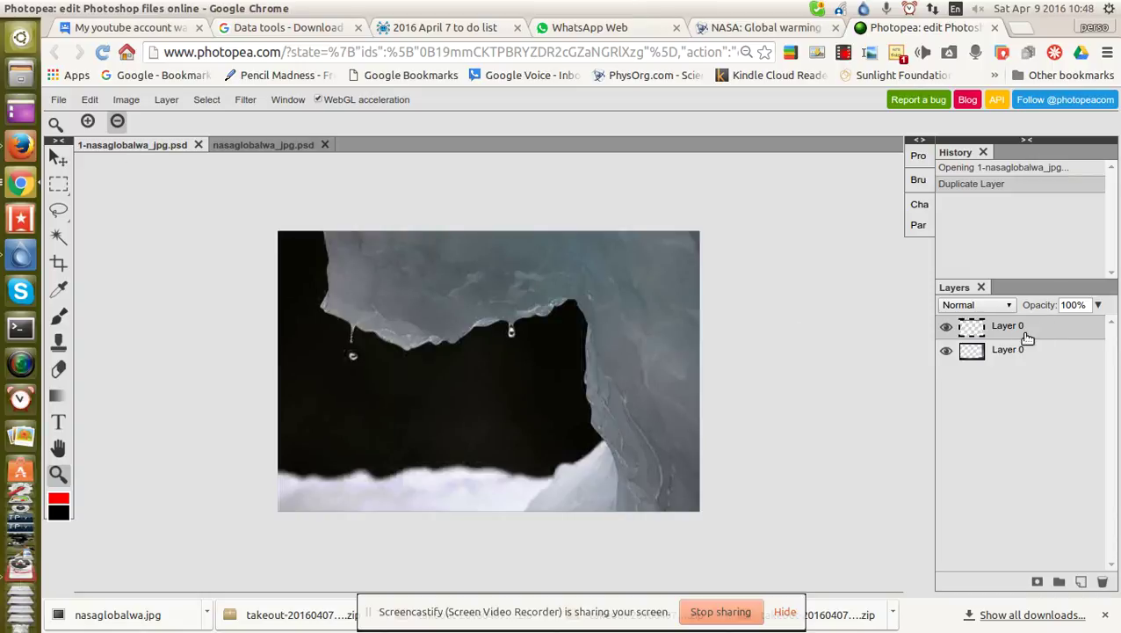
Nudge the copied ice-cave layer slightly right and down with the Move tool.
right_click(58, 209)
left_click(58, 156)
mouse_move(388, 341)
left_mouse_down()
mouse_move(504, 393)
mouse_move(517, 376)
mouse_move(387, 343)
left_mouse_up()
Select the Eraser with the 24 px brush preset.
left_click(58, 368)
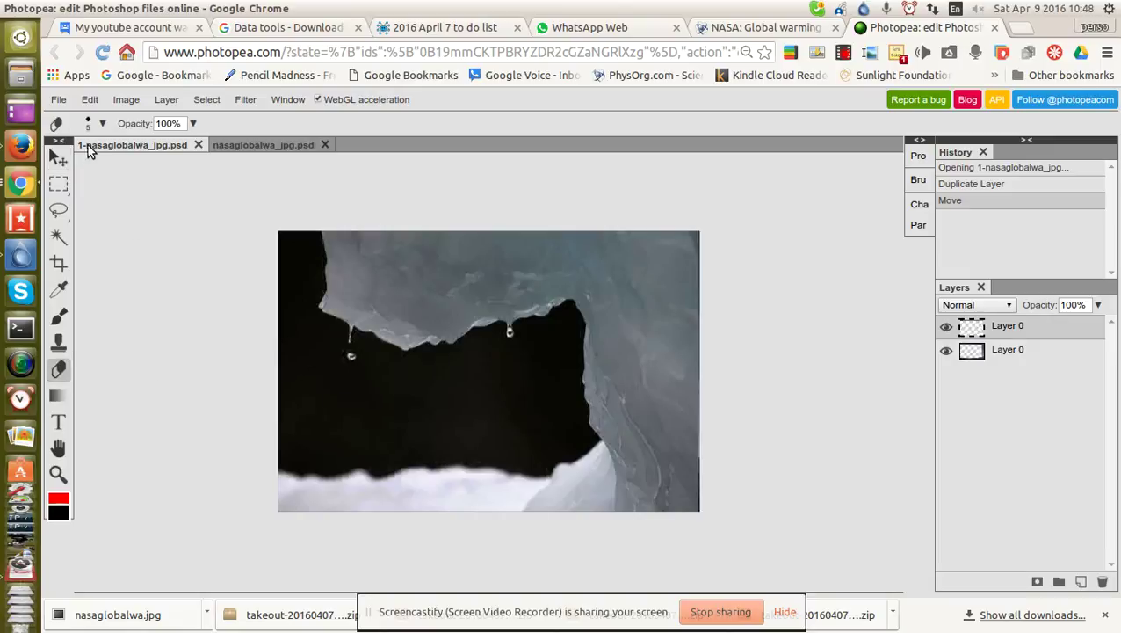
left_click(101, 123)
left_click(143, 208)
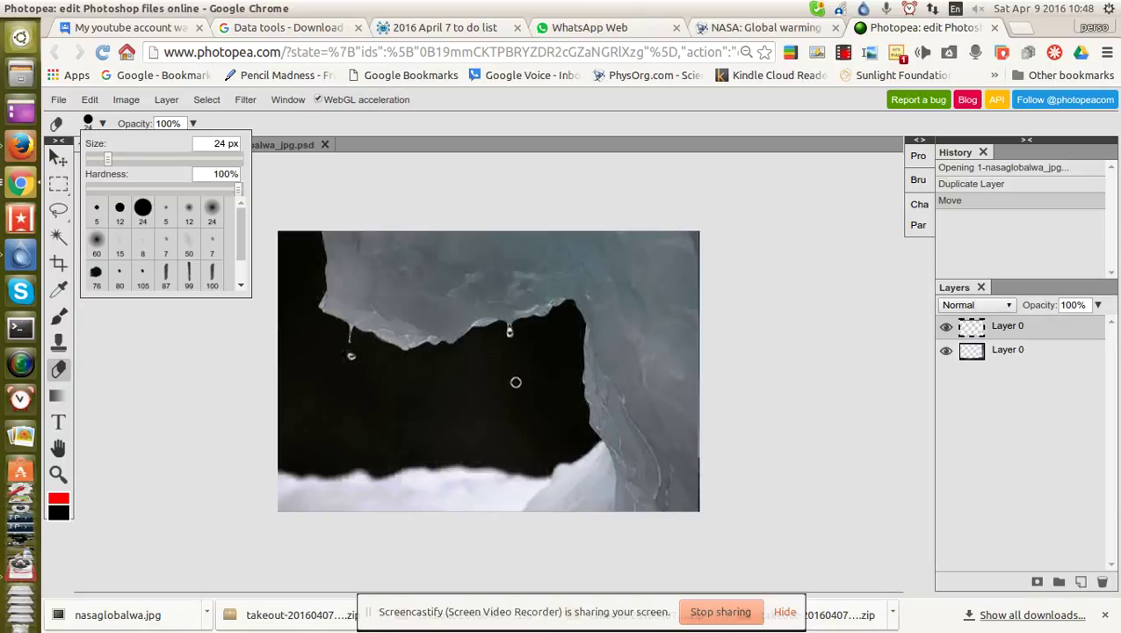
Rename the bottom Layer 0 to 'iceberg 0' and erase a test spot.
left_click(1014, 352)
double_click(1015, 350)
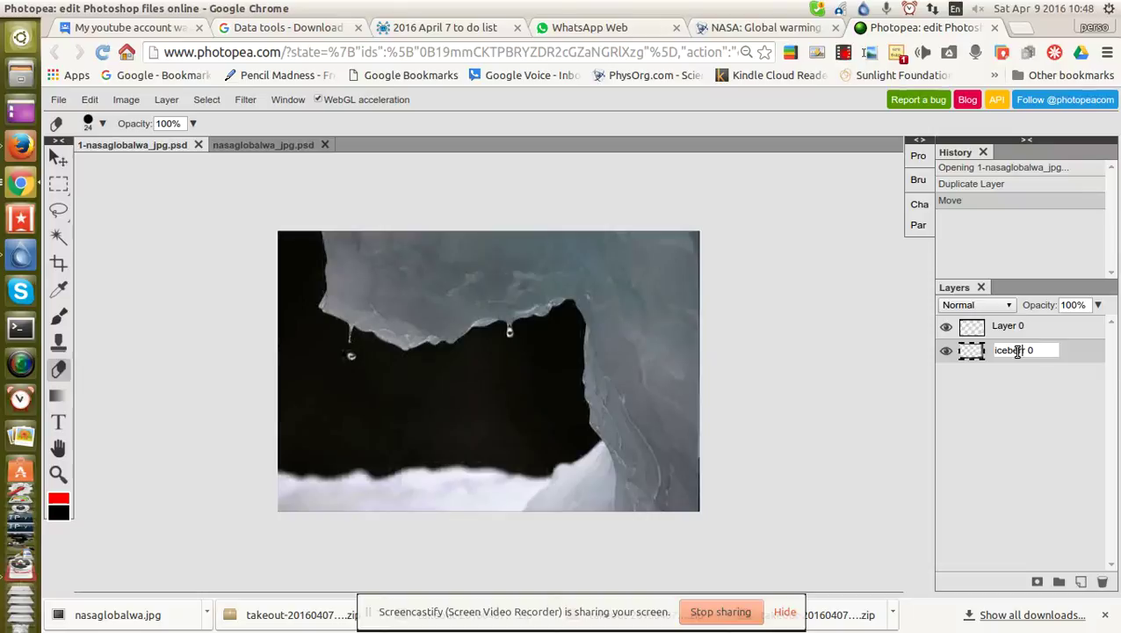
key("Return")
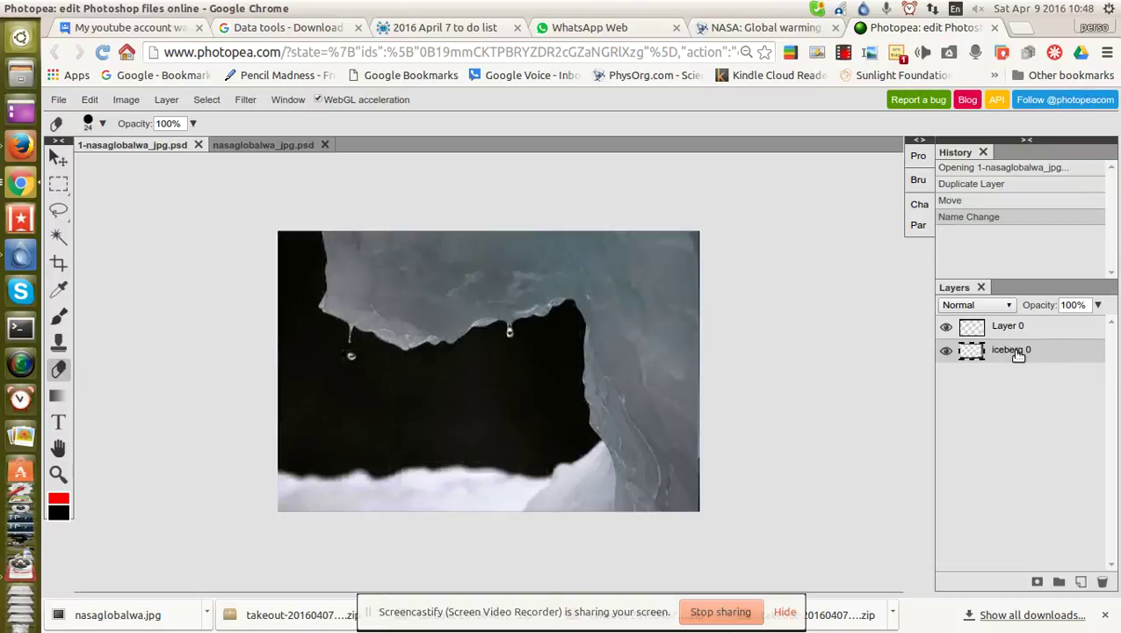
left_click(415, 398)
Erase a stroke on the iceberg, then a patch in the ice-cave layer's dark centre.
left_click_drag(453, 393, 489, 388)
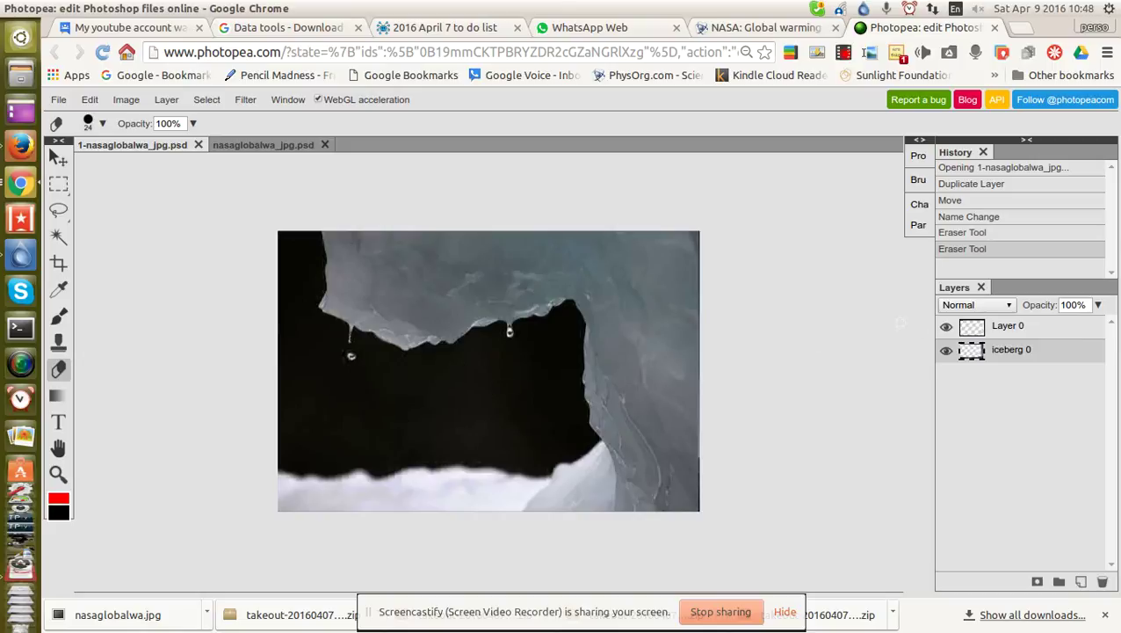
left_click(1021, 327)
mouse_move(474, 413)
left_mouse_down()
mouse_move(418, 416)
mouse_move(396, 398)
mouse_move(380, 416)
mouse_move(476, 439)
mouse_move(384, 441)
mouse_move(509, 418)
mouse_move(405, 447)
mouse_move(404, 410)
mouse_move(348, 418)
mouse_move(376, 433)
left_mouse_up()
Step backward twice to undo two erase strokes, then hide the ice-cave layer.
right_click(58, 183)
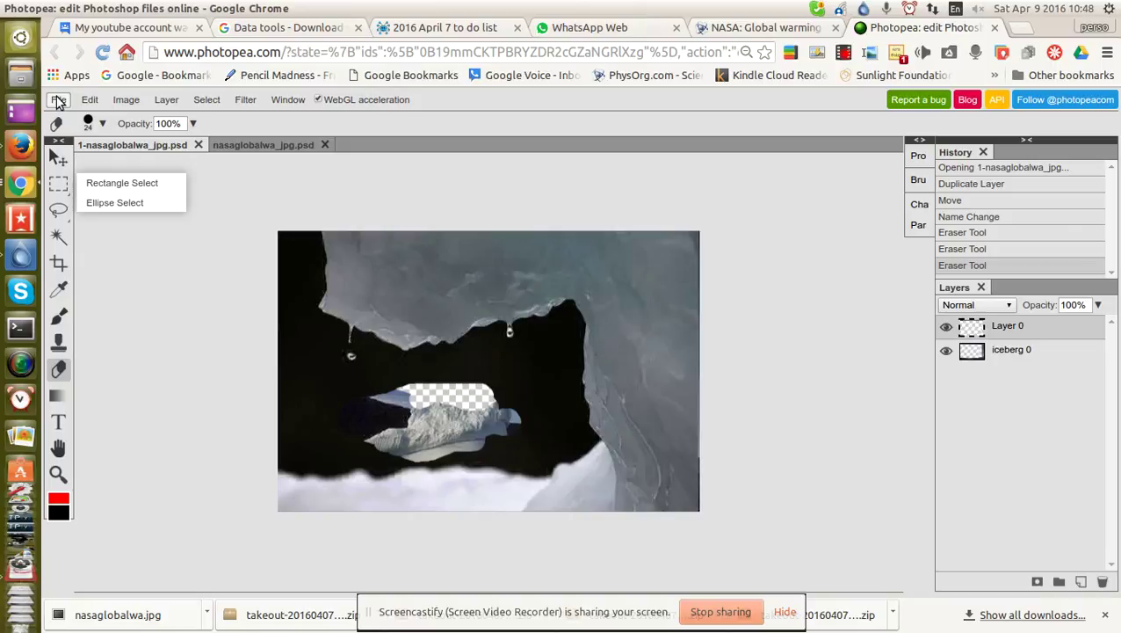
left_click(58, 100)
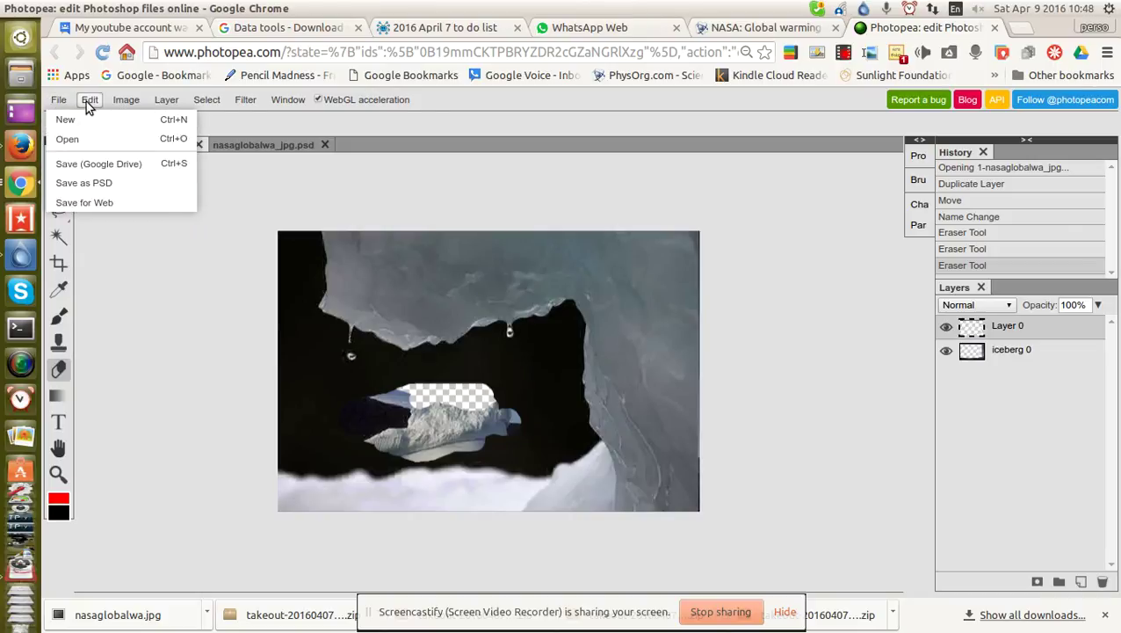
left_click(90, 100)
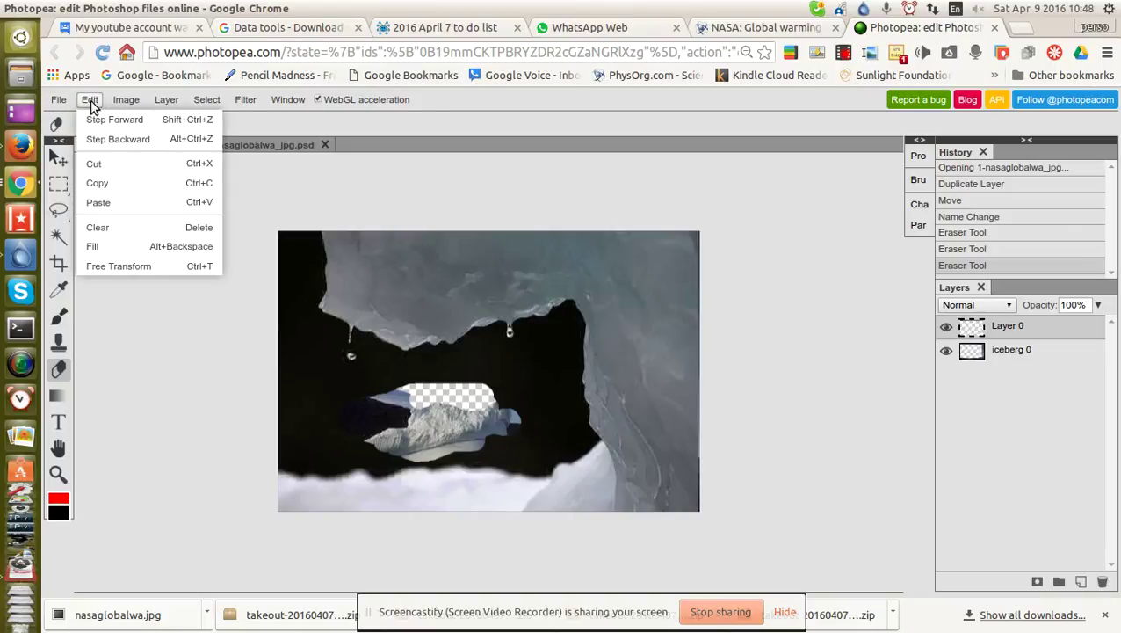
left_click(120, 138)
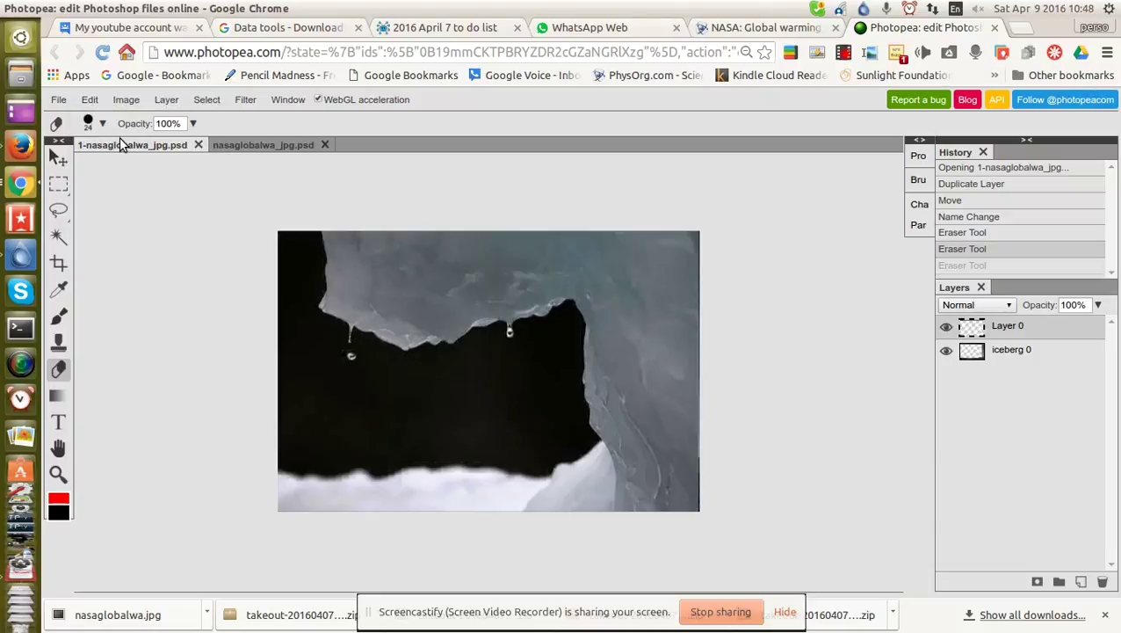
left_click(89, 101)
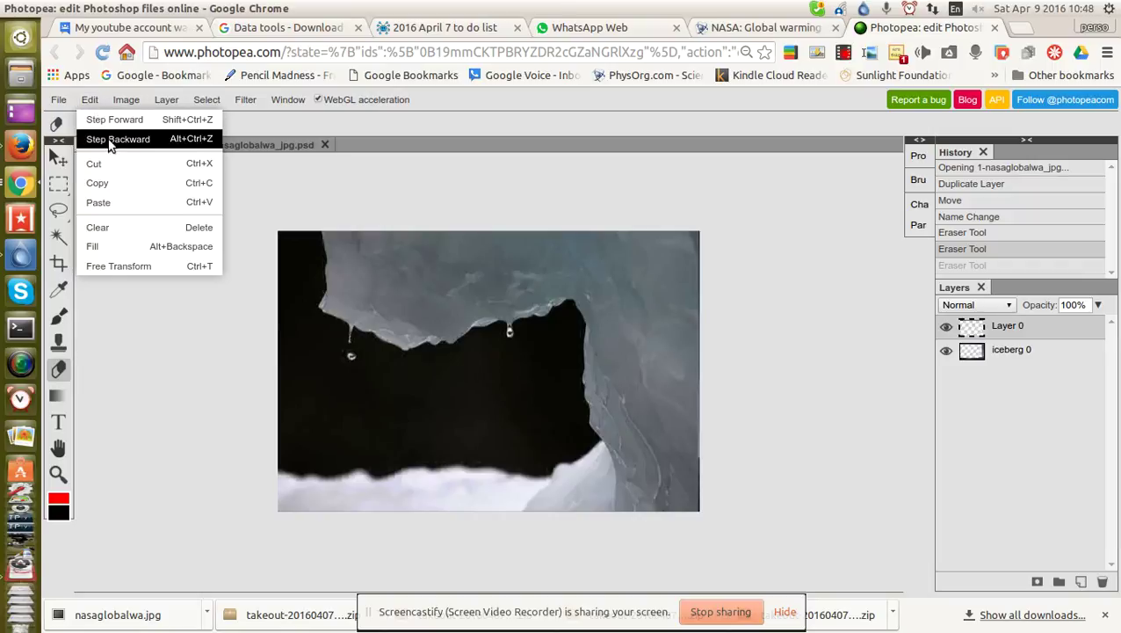
left_click(113, 139)
left_click(1009, 352)
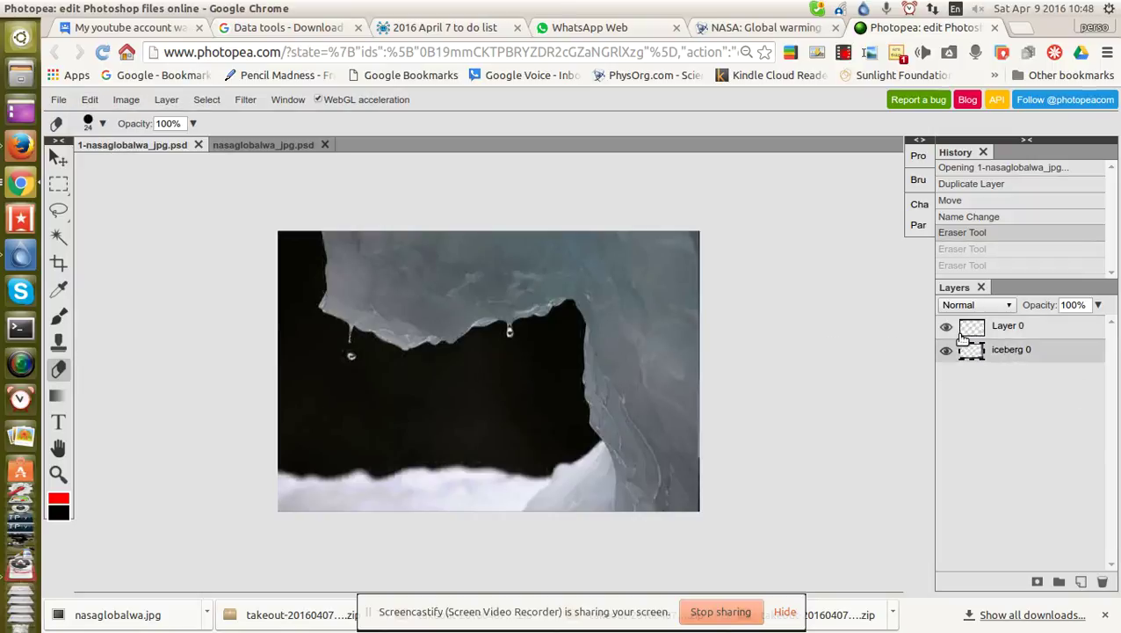
left_click(946, 326)
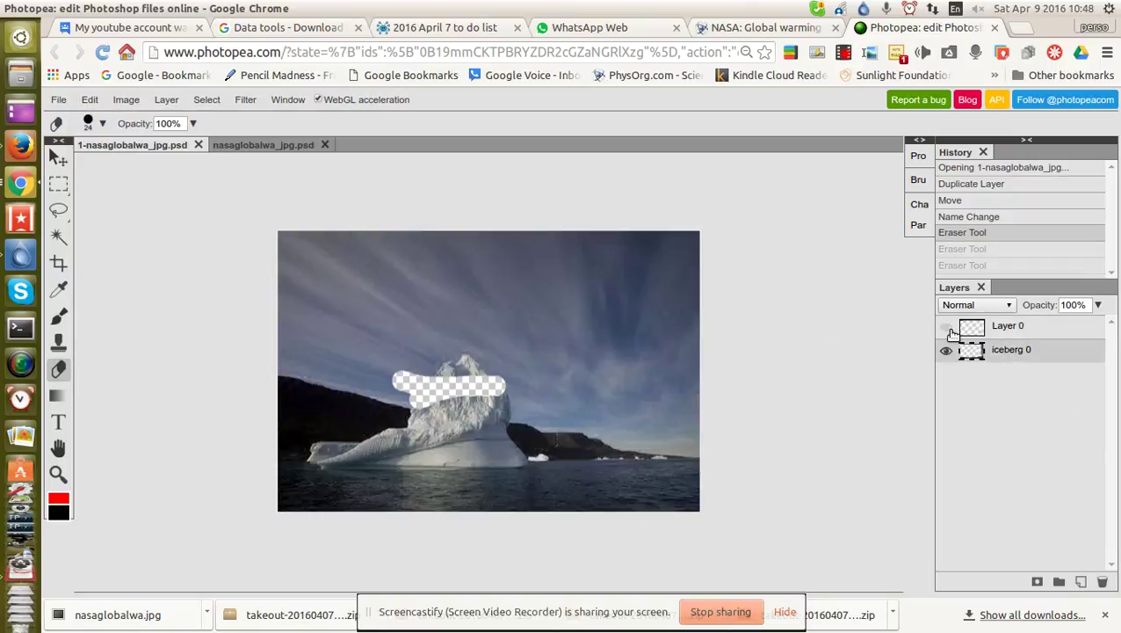
Undo the iceberg erase, showing the ice-cave layer and hiding iceberg 0.
left_click(126, 100)
left_click(93, 102)
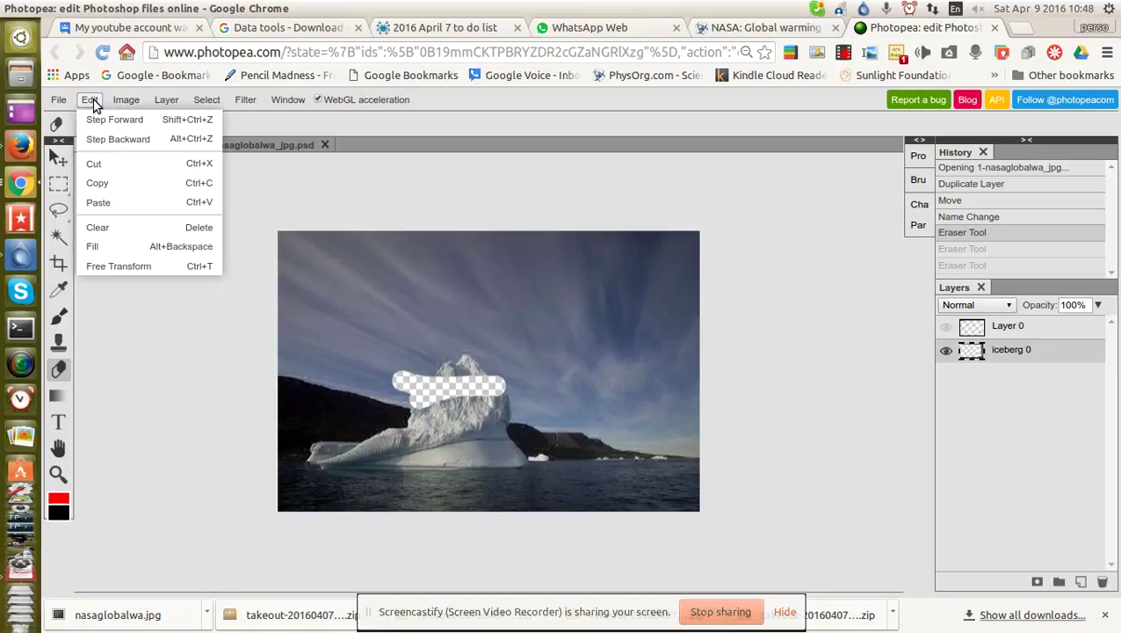
left_click(121, 141)
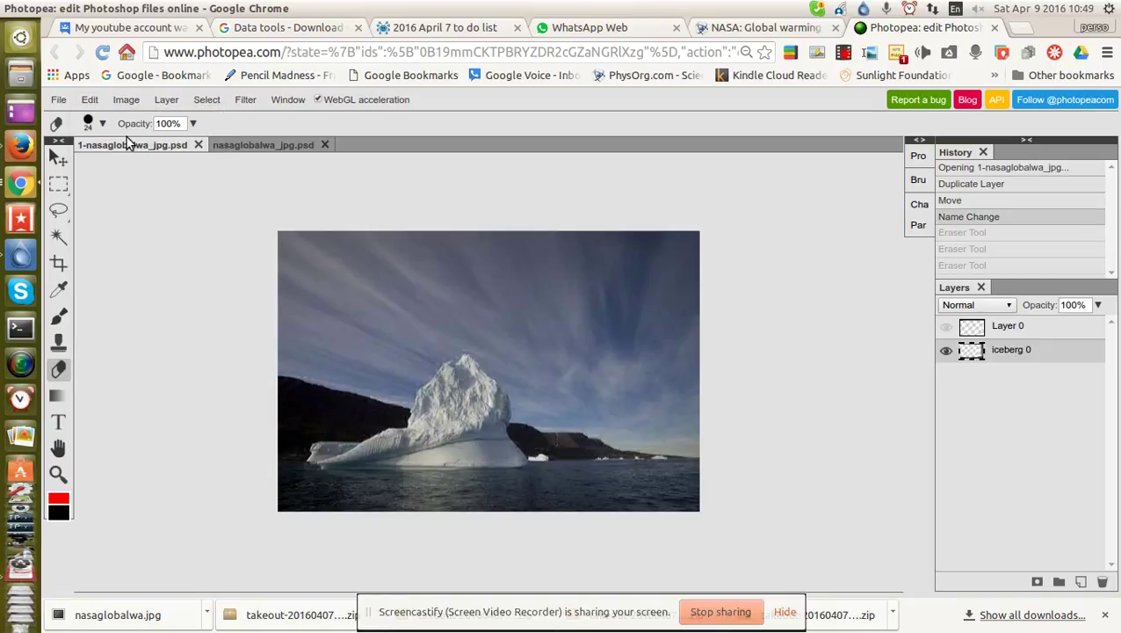
left_click(946, 326)
left_click(946, 349)
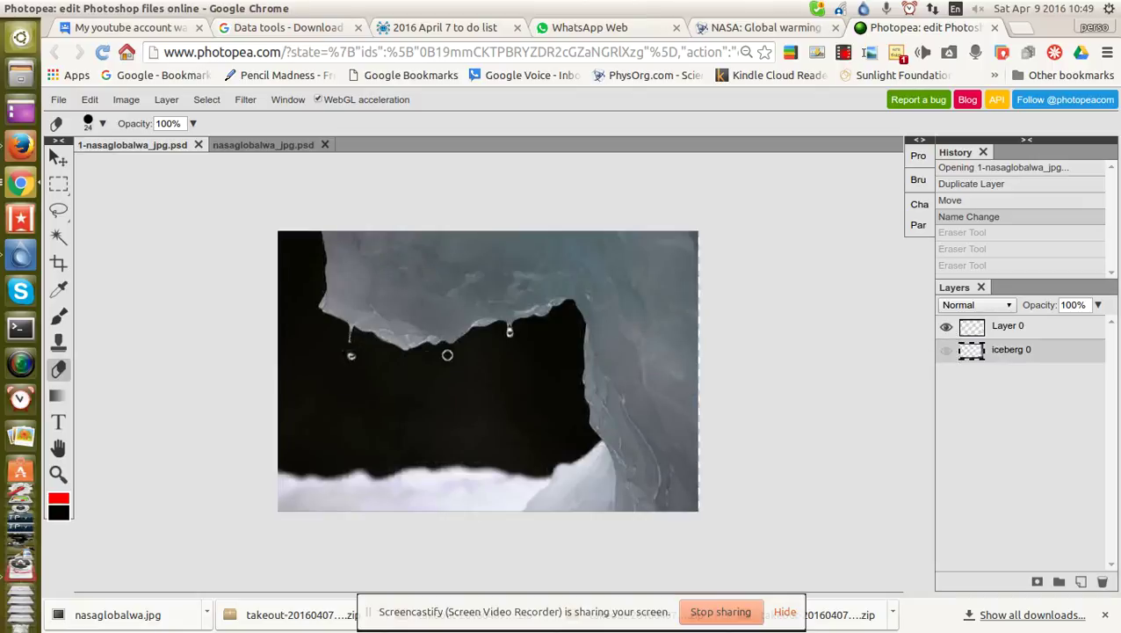
Erase three spots near the drips, then show iceberg 0 and hide the ice-cave layer.
left_click(402, 389)
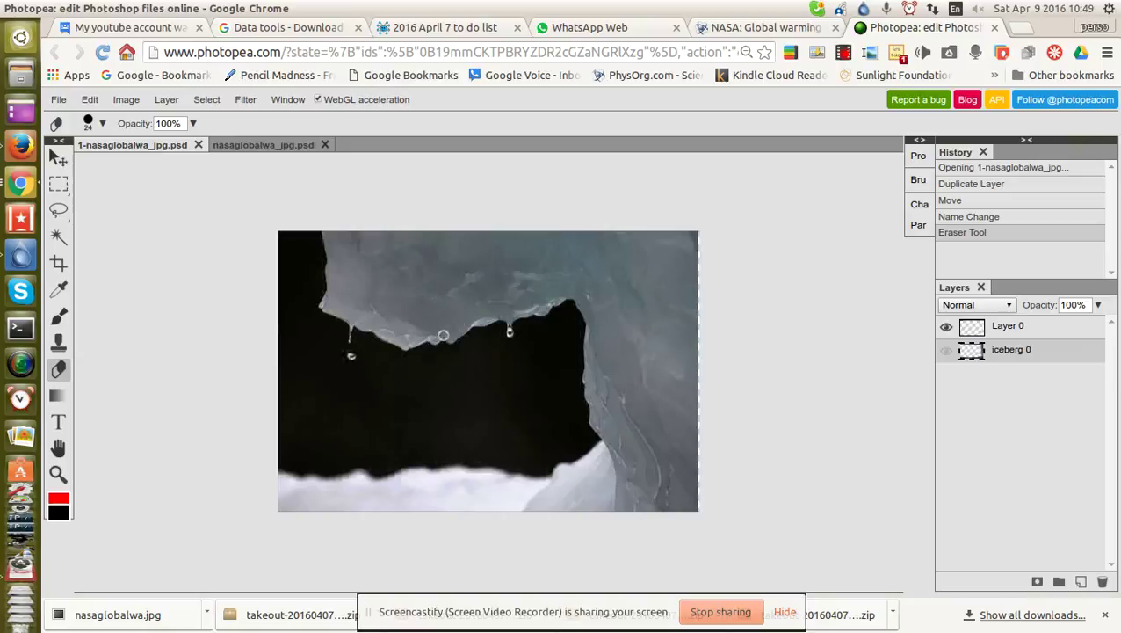
left_click(424, 377)
left_click(450, 389)
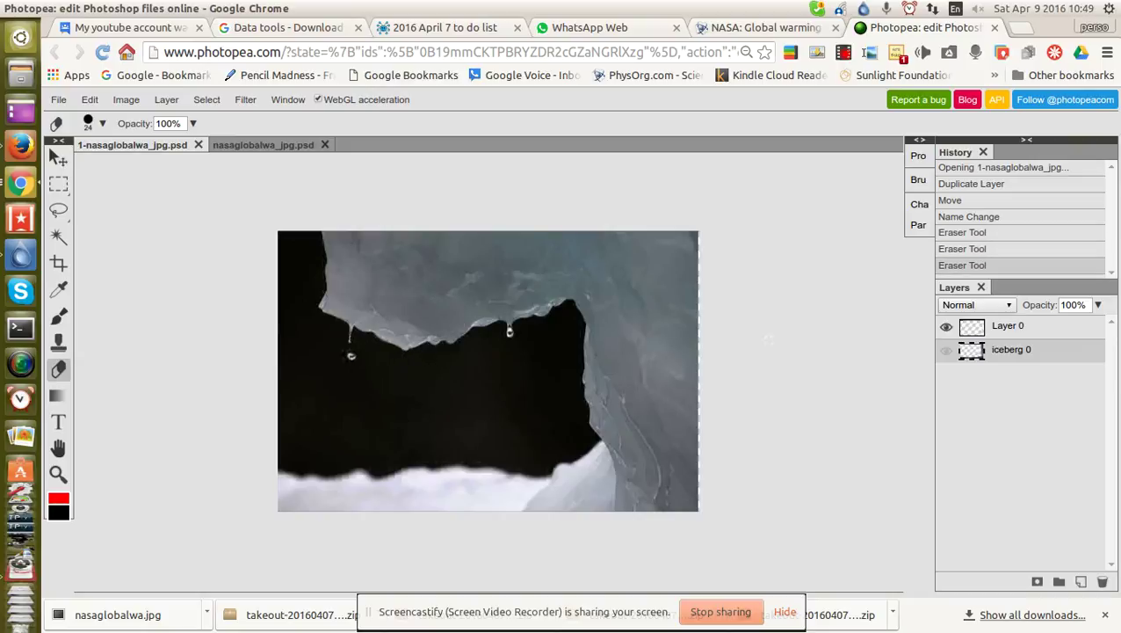
left_click(1019, 330)
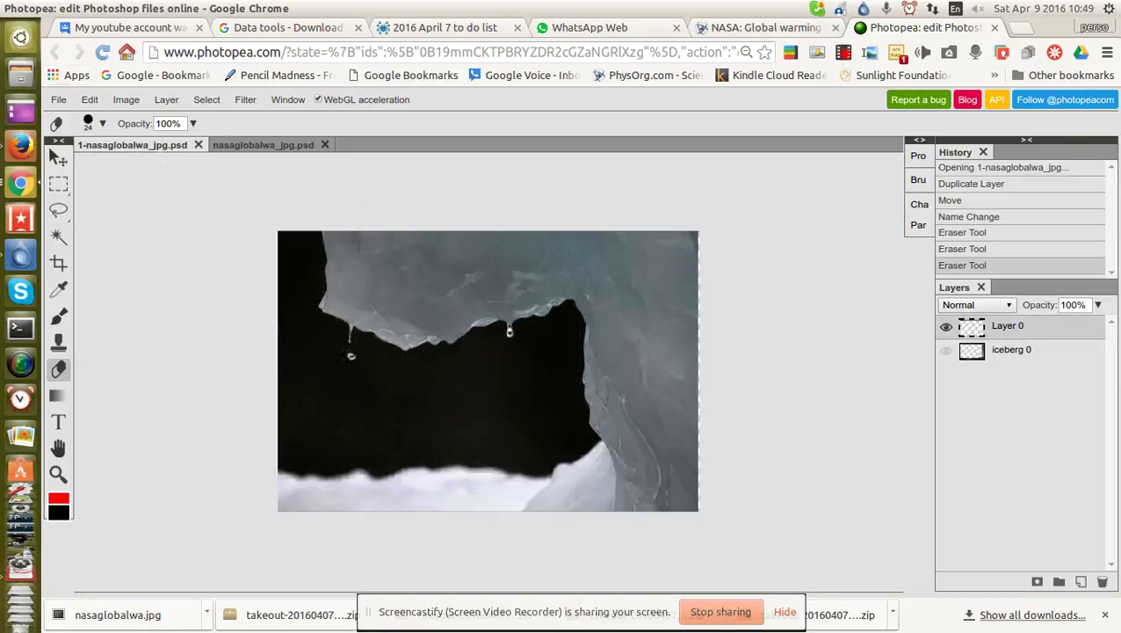
left_click(989, 356)
left_click(946, 326)
left_click(946, 350)
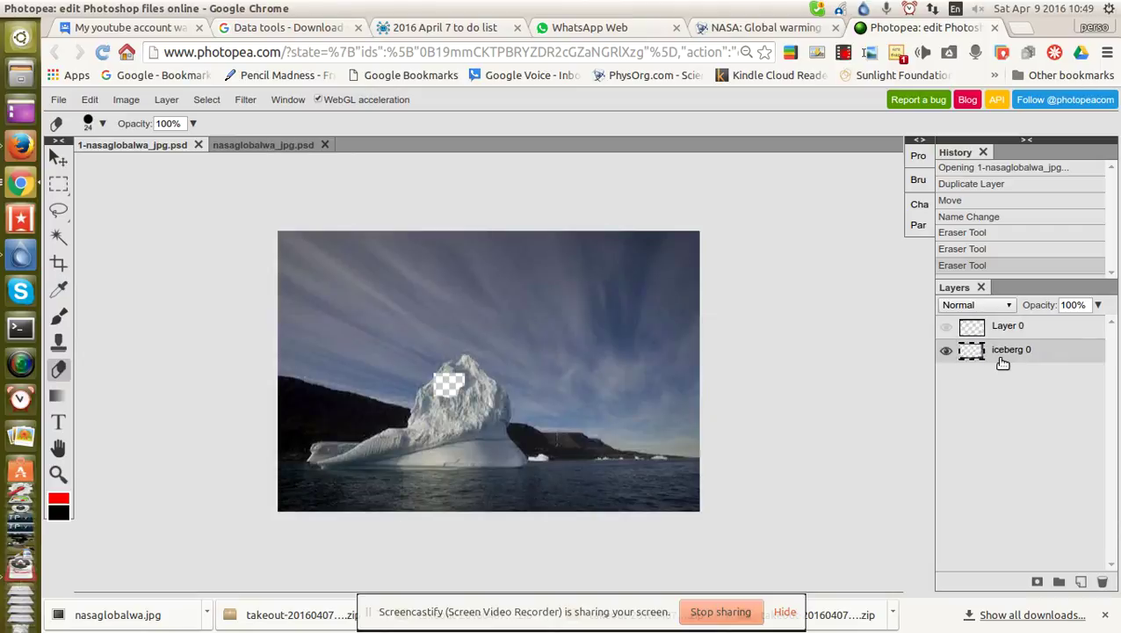
Step backward three times to undo all erasing; hide iceberg 0 and show the ice-cave layer.
left_click(89, 100)
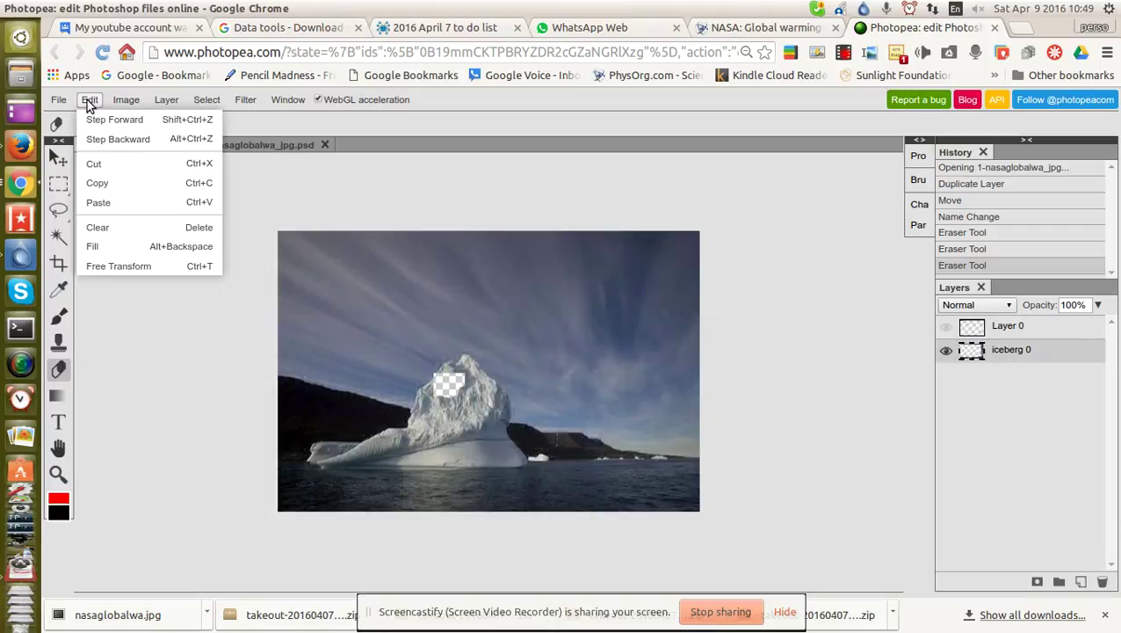
left_click(114, 139)
left_click(89, 100)
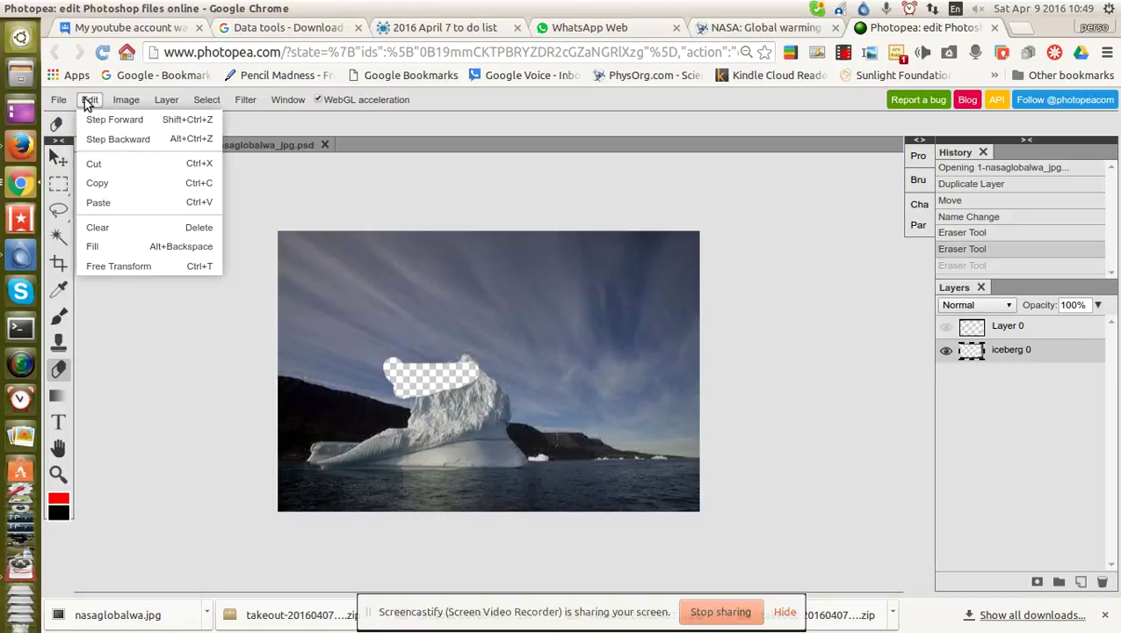
left_click(107, 140)
left_click(89, 100)
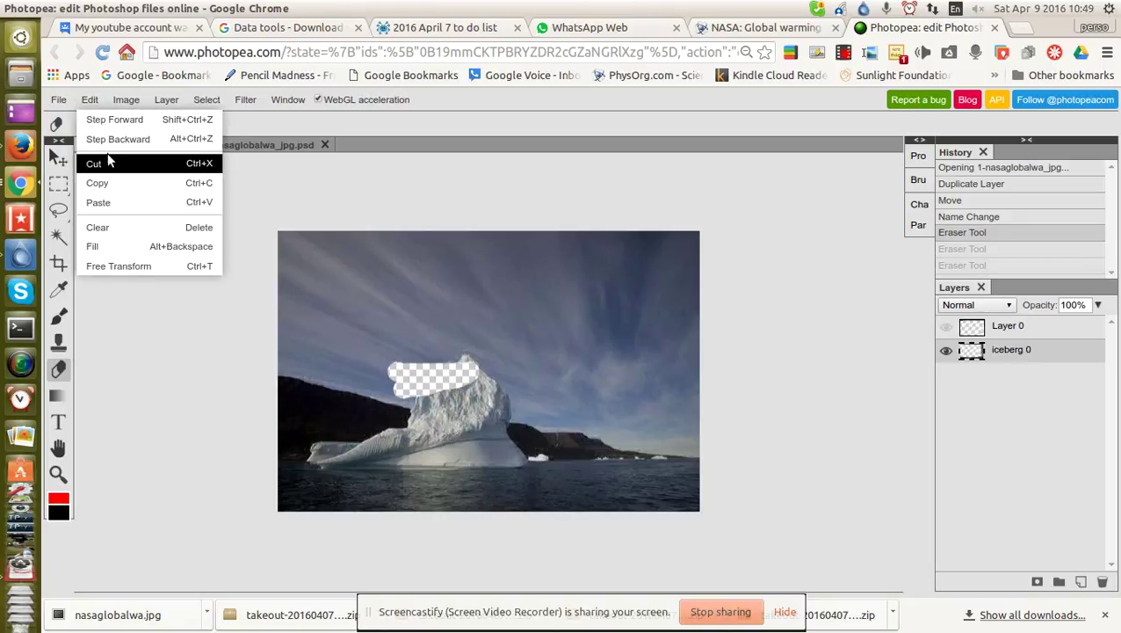
left_click(114, 143)
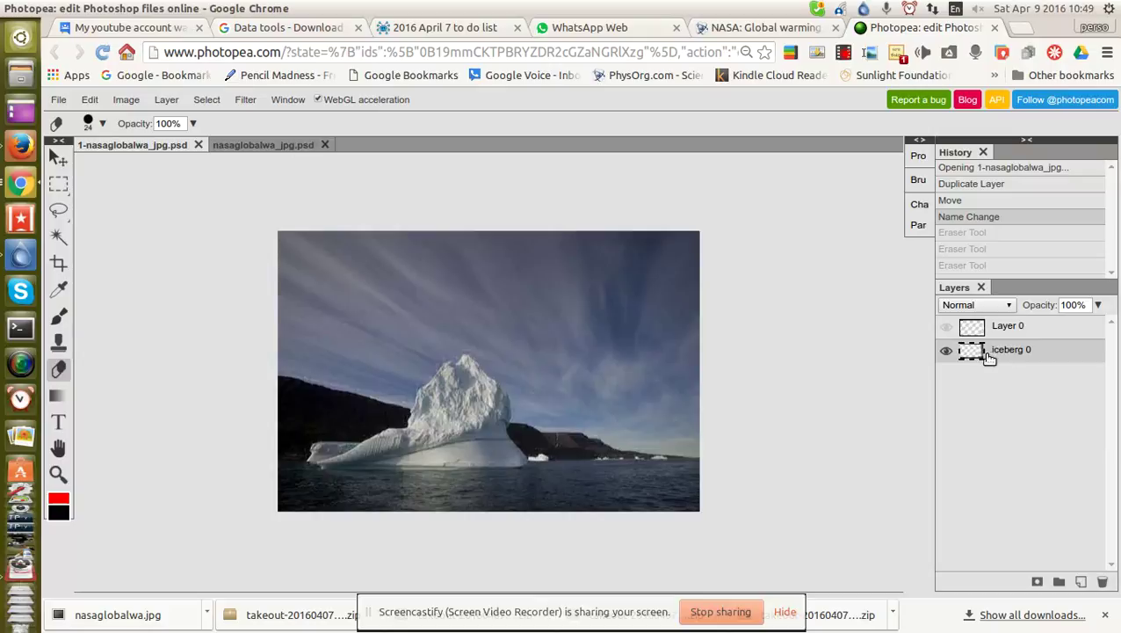
left_click(946, 350)
left_click(947, 327)
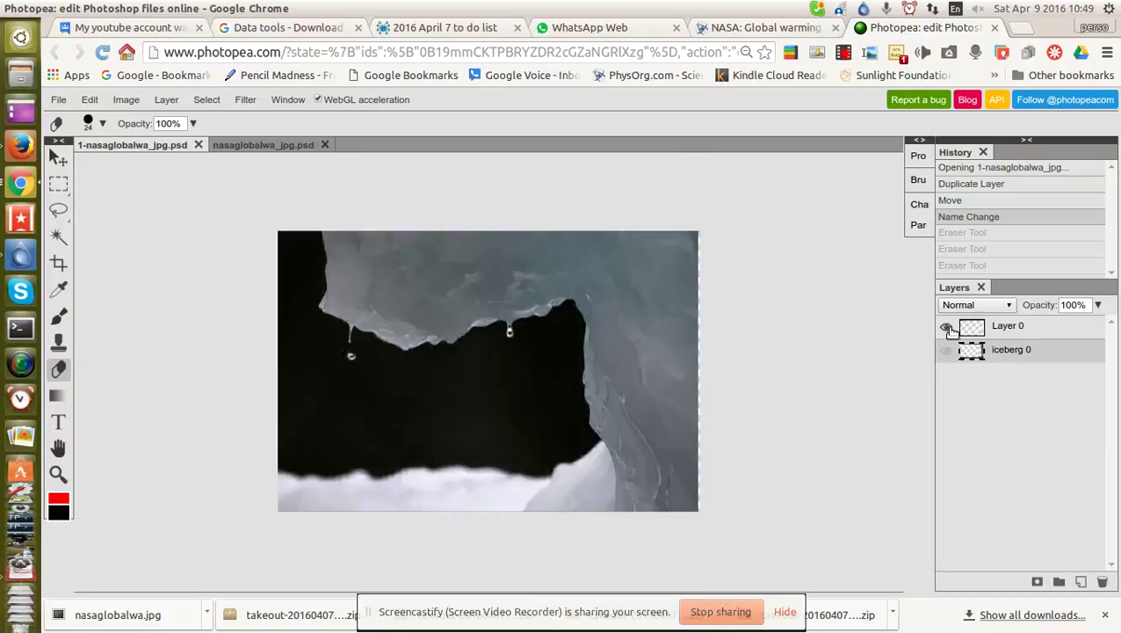
Erase the ice-cave Layer 0's dark centre with iceberg 0 visible, revealing the iceberg peak.
left_click(1004, 332)
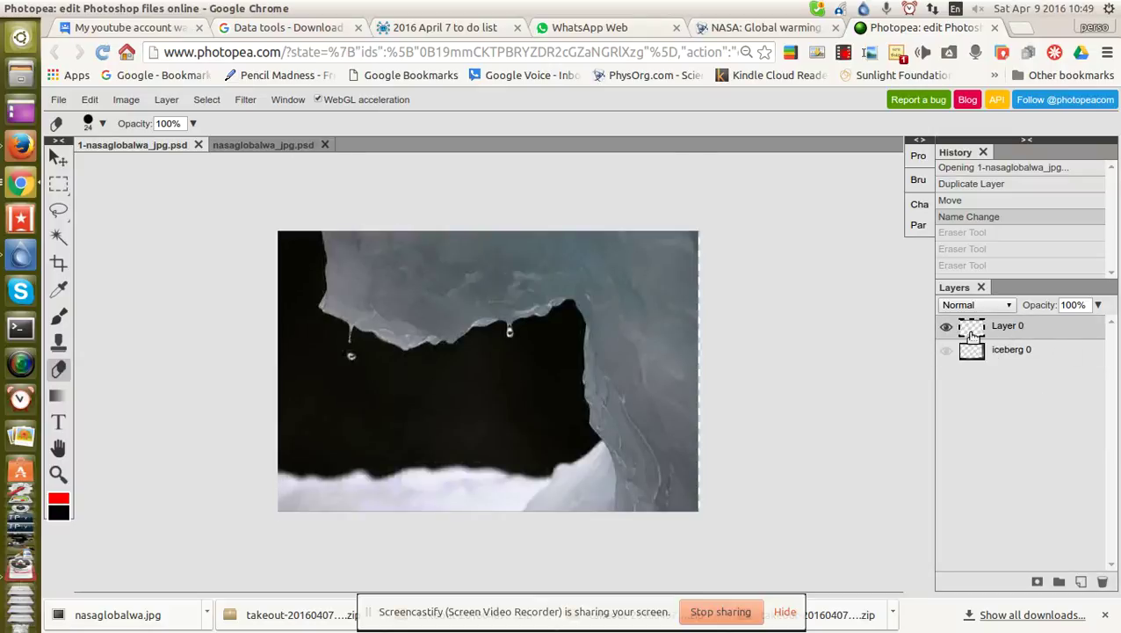
left_click_drag(438, 382, 386, 376)
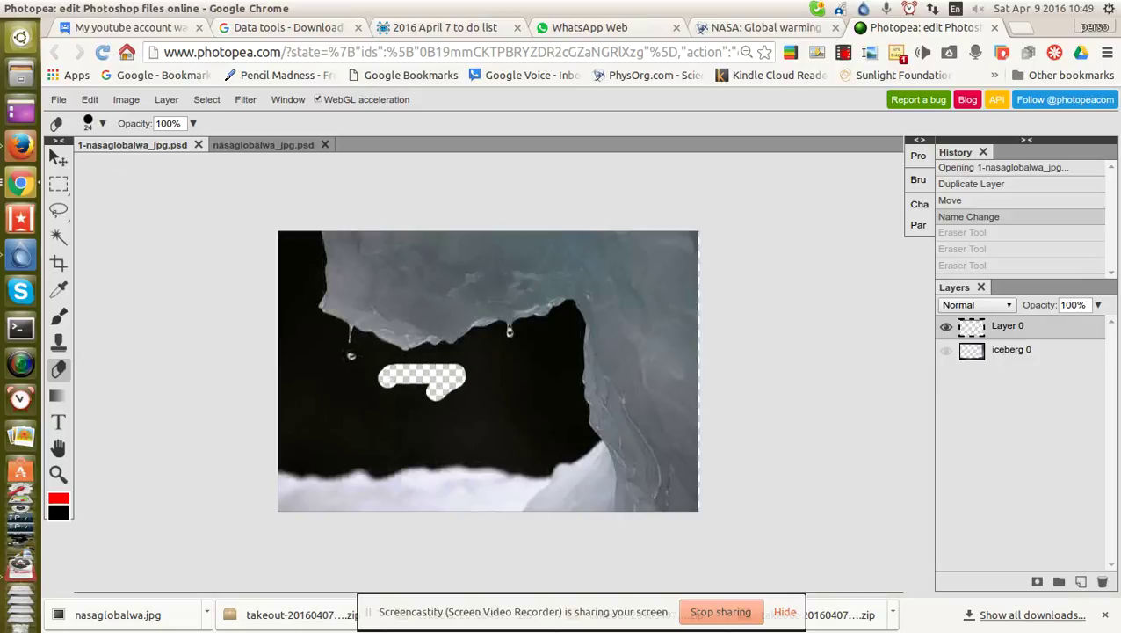
left_click(946, 351)
mouse_move(479, 381)
left_mouse_down()
mouse_move(458, 353)
mouse_move(469, 347)
mouse_move(458, 376)
mouse_move(484, 370)
mouse_move(512, 397)
mouse_move(519, 430)
mouse_move(470, 402)
mouse_move(493, 394)
mouse_move(506, 430)
left_mouse_up()
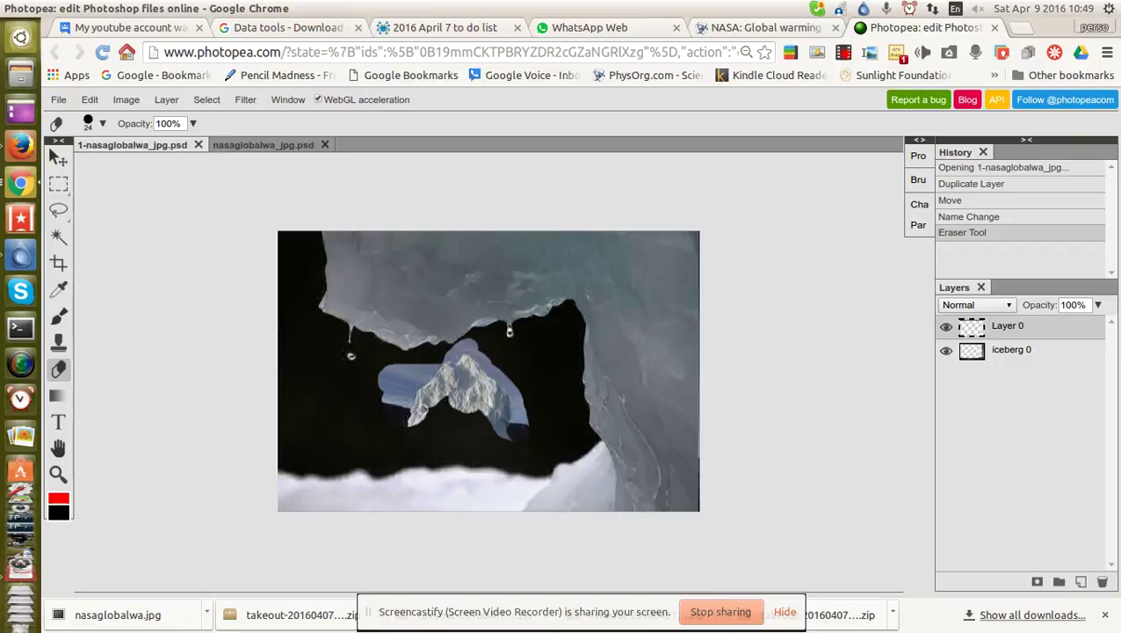